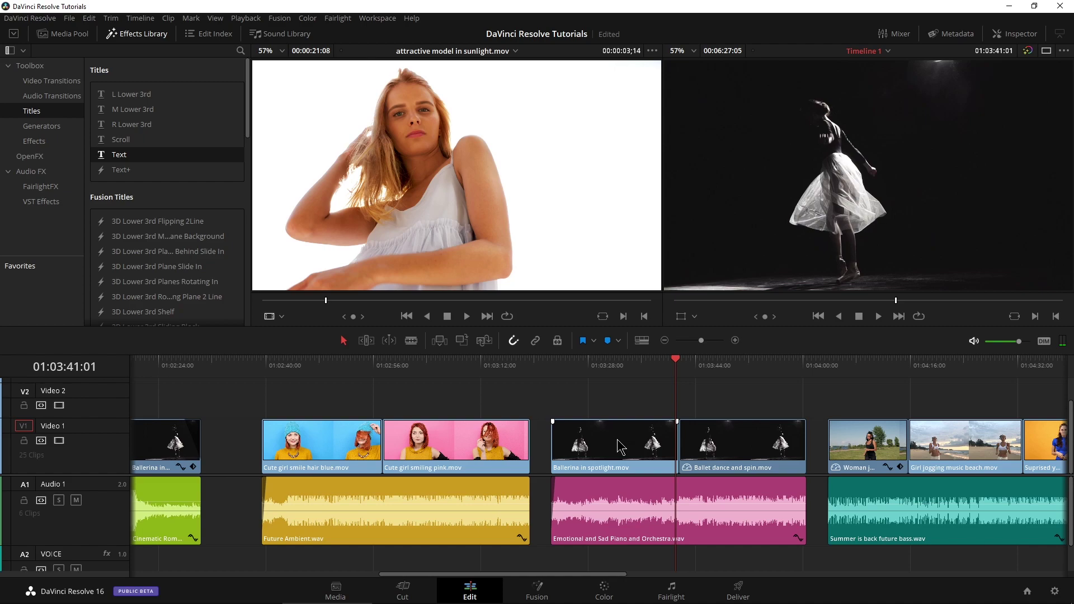
Step: Select the 'Cute girl smile hair blue.mov' clip with the playhead parked at 01:02:47:10
scroll(620, 448, "left", 3)
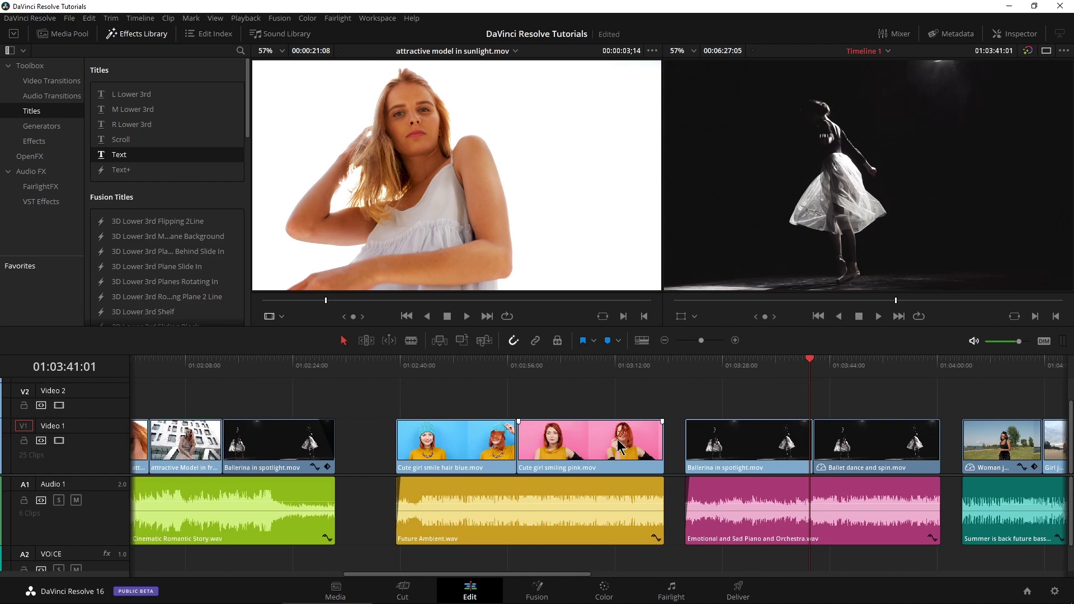
left_click(460, 368)
left_click(443, 455)
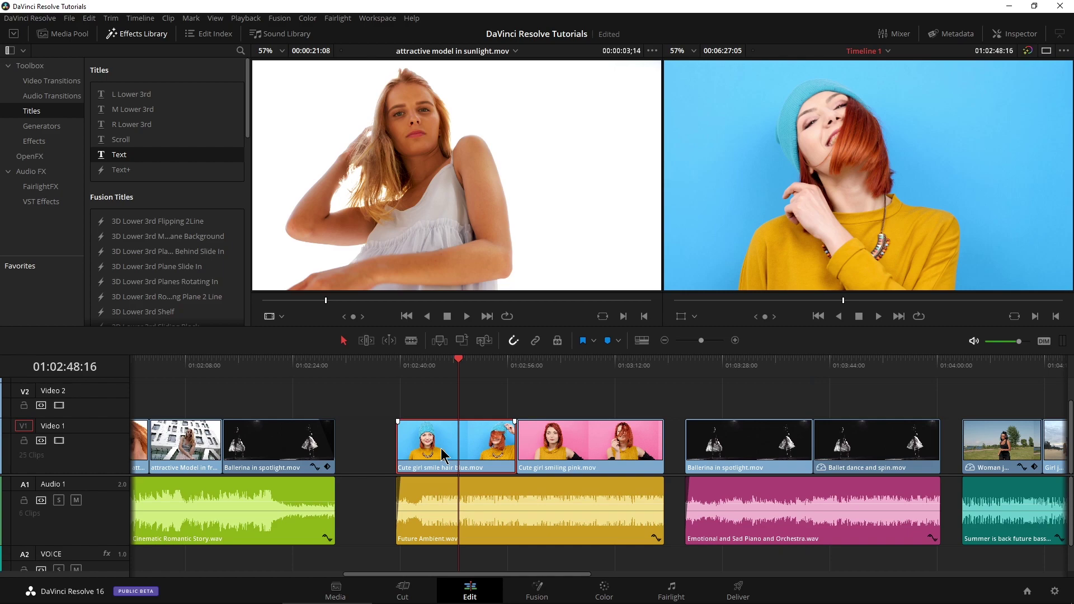
left_click_drag(458, 369, 450, 369)
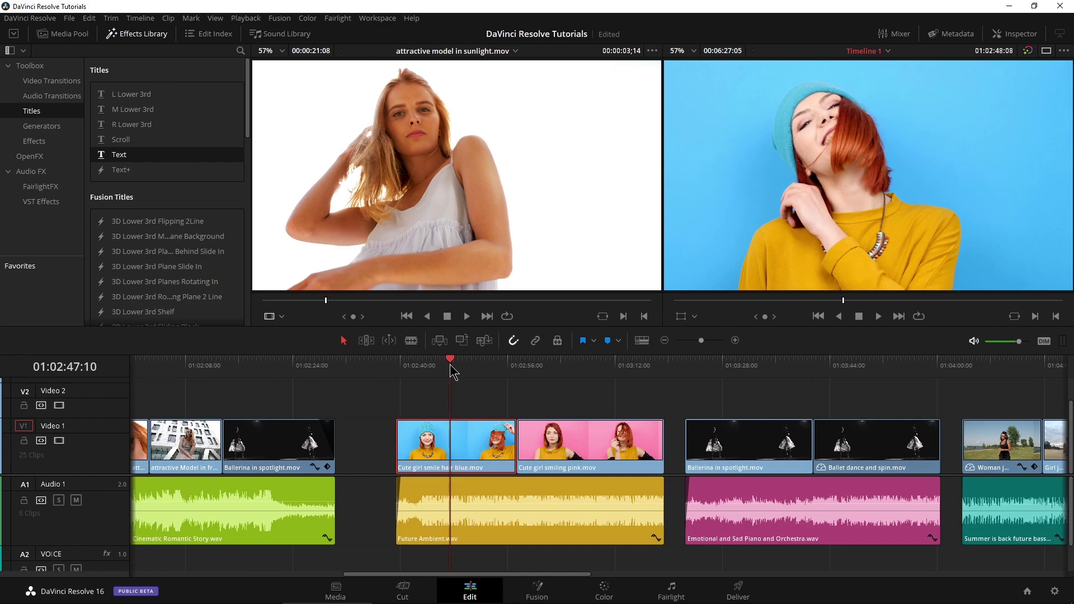
Step: Try a 1.490 Zoom on the blue-hair clip alone, then undo it
left_click(1014, 33)
left_click_drag(970, 156, 1001, 157)
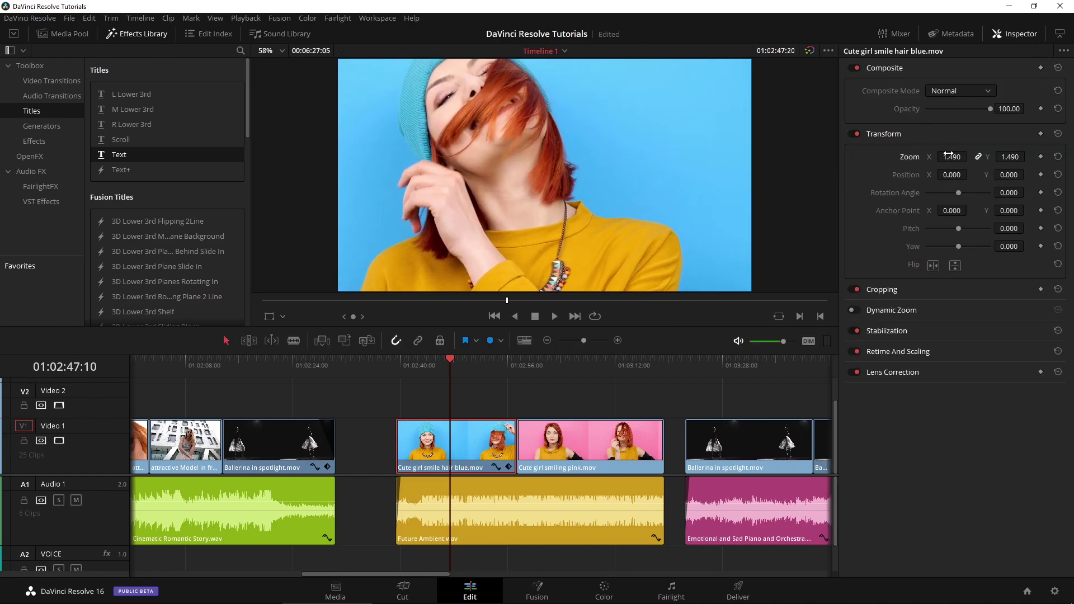
left_click(1013, 37)
key("ctrl+z")
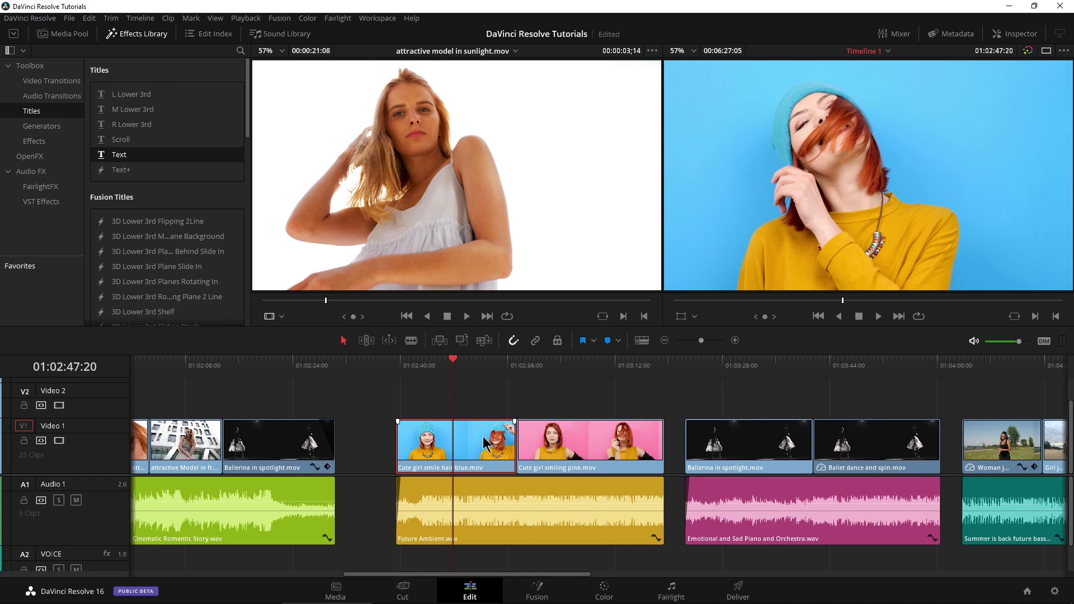
Step: Add the pink clip to the selection and zoom both clips to 1.450
left_click(583, 452, "ctrl")
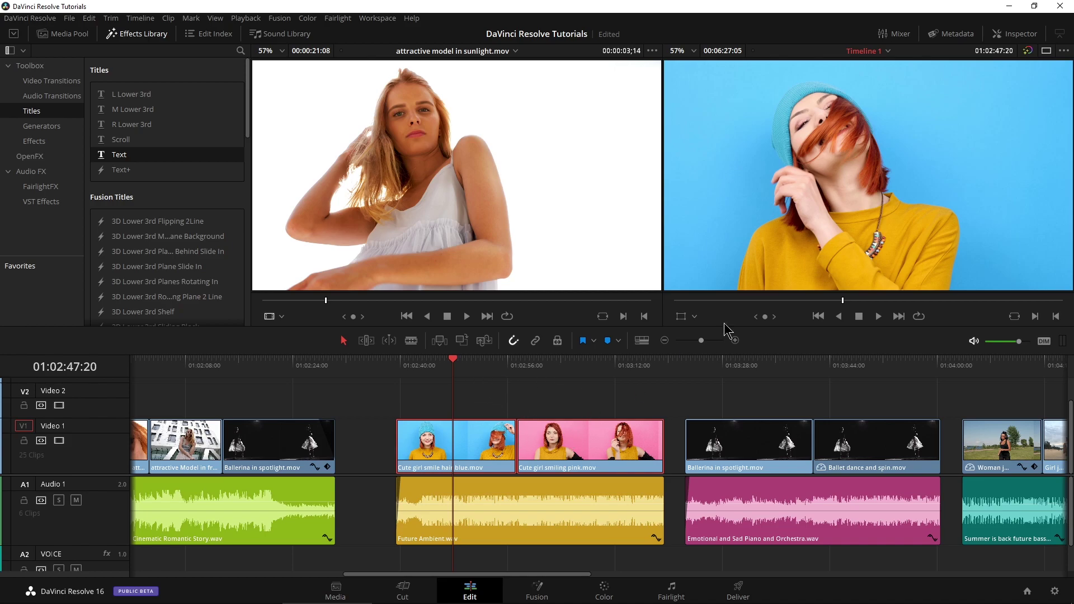
left_click(1006, 35)
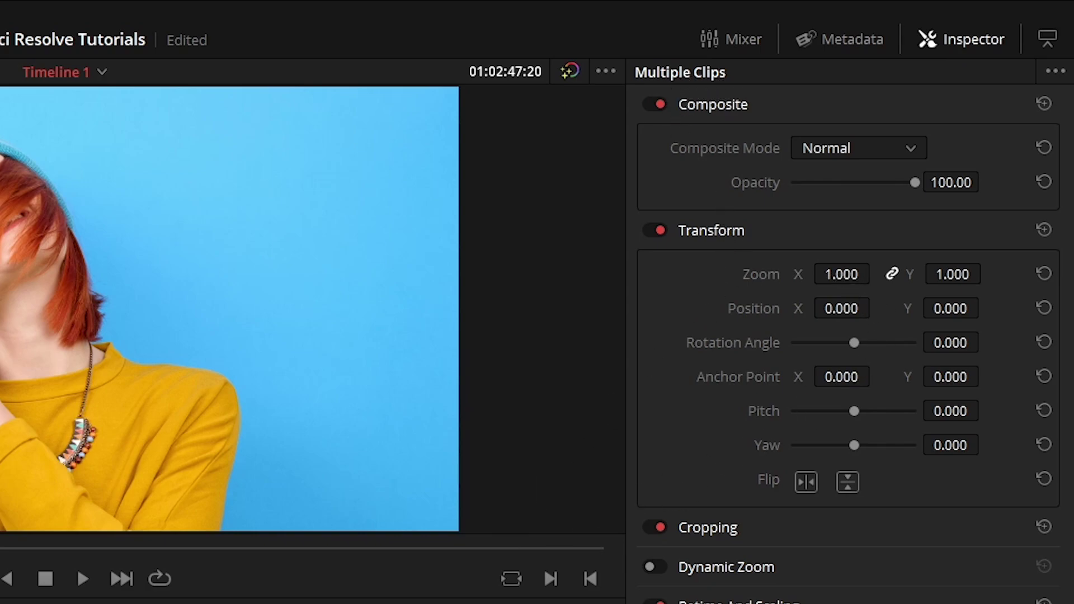
left_click_drag(841, 274, 892, 274)
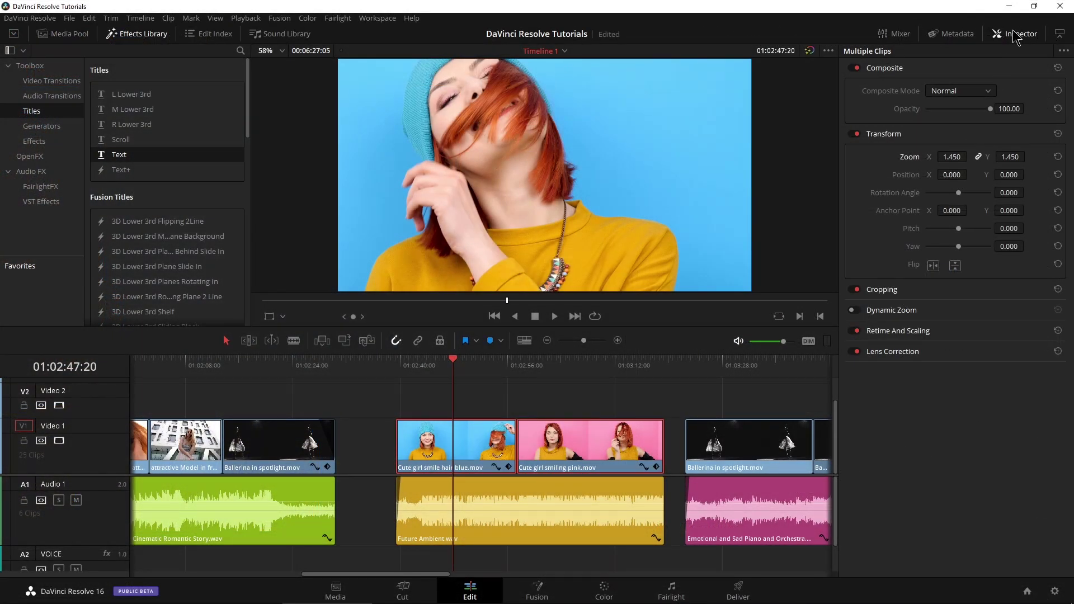
left_click(1015, 34)
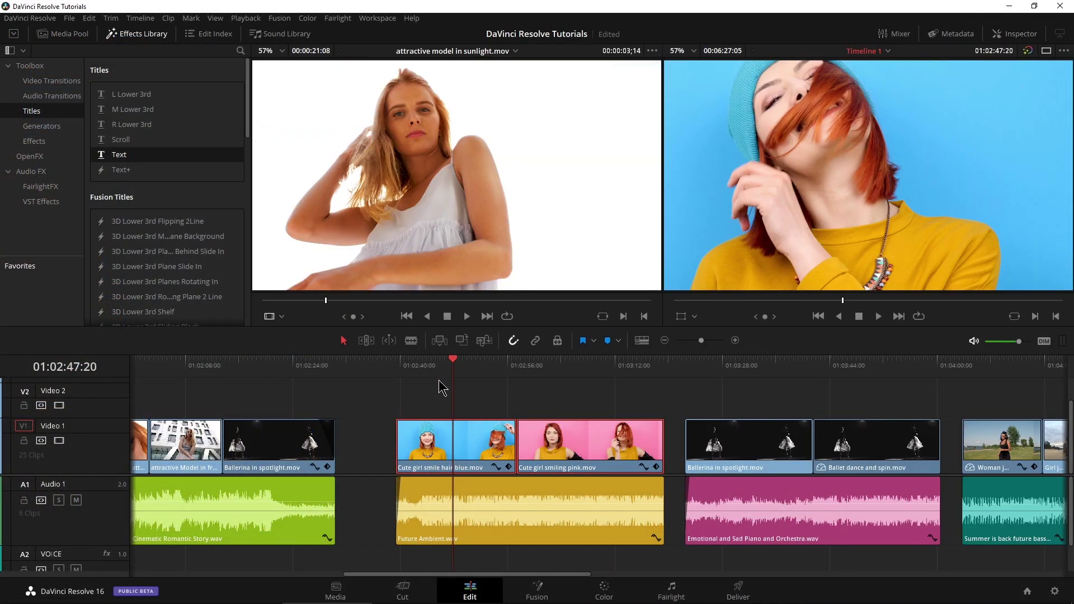
left_click(506, 367)
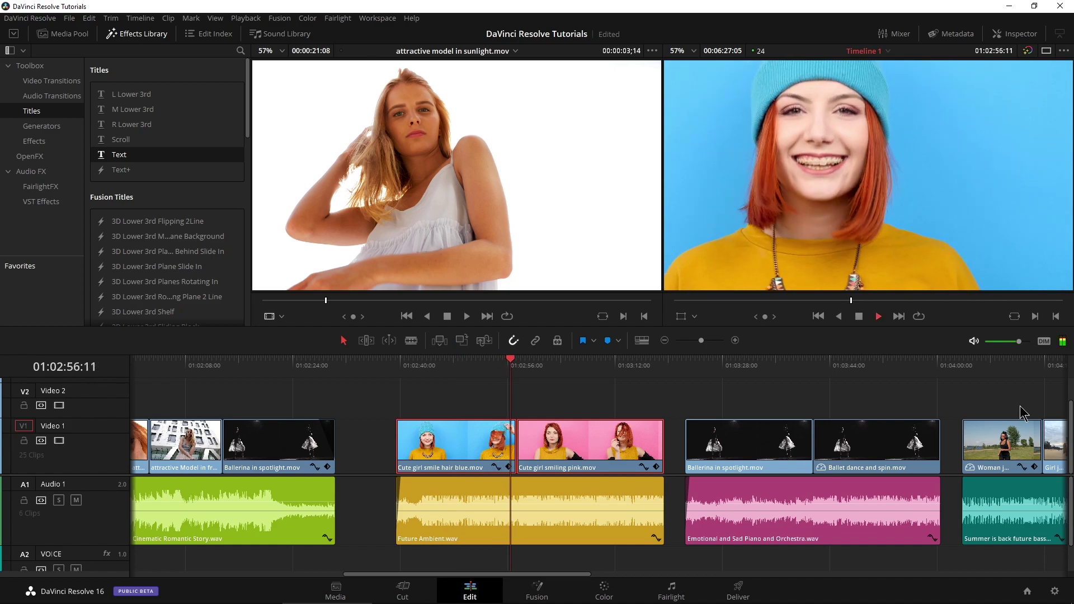
left_click_drag(1013, 341, 1009, 341)
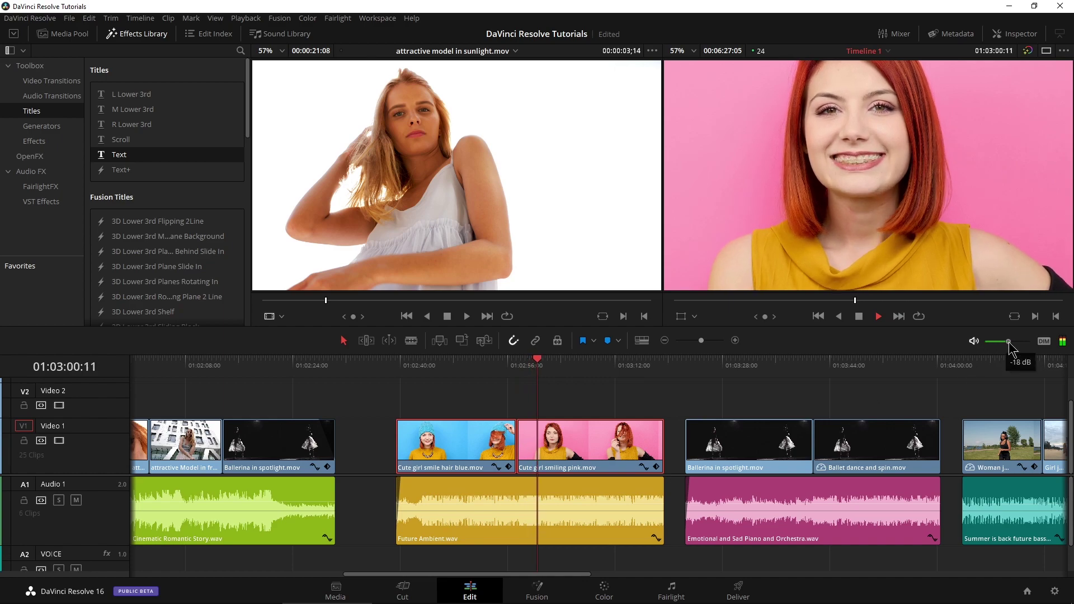
key("space")
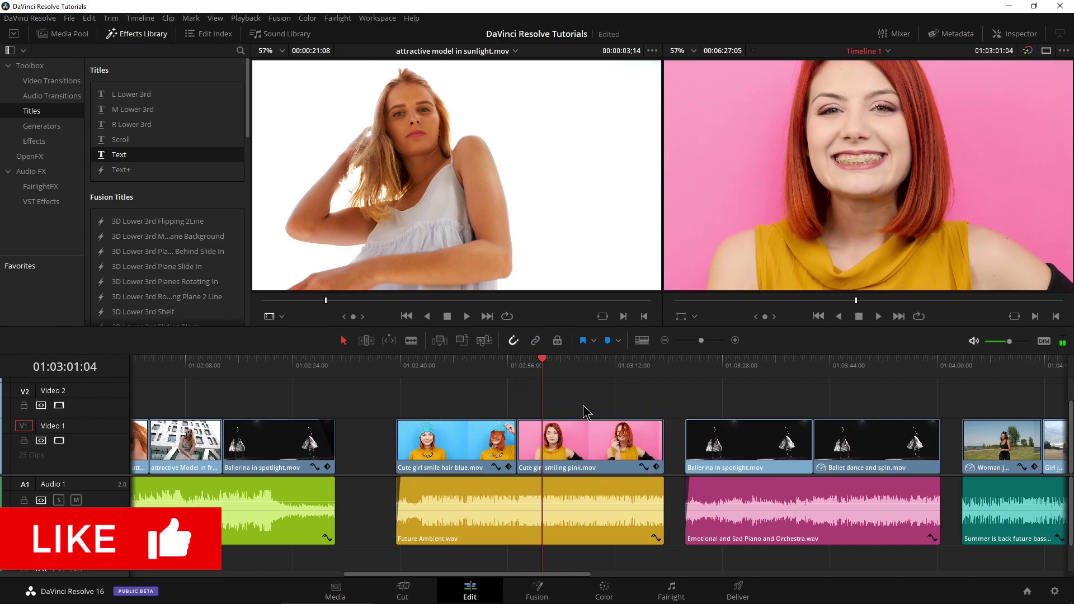
left_click(1017, 35)
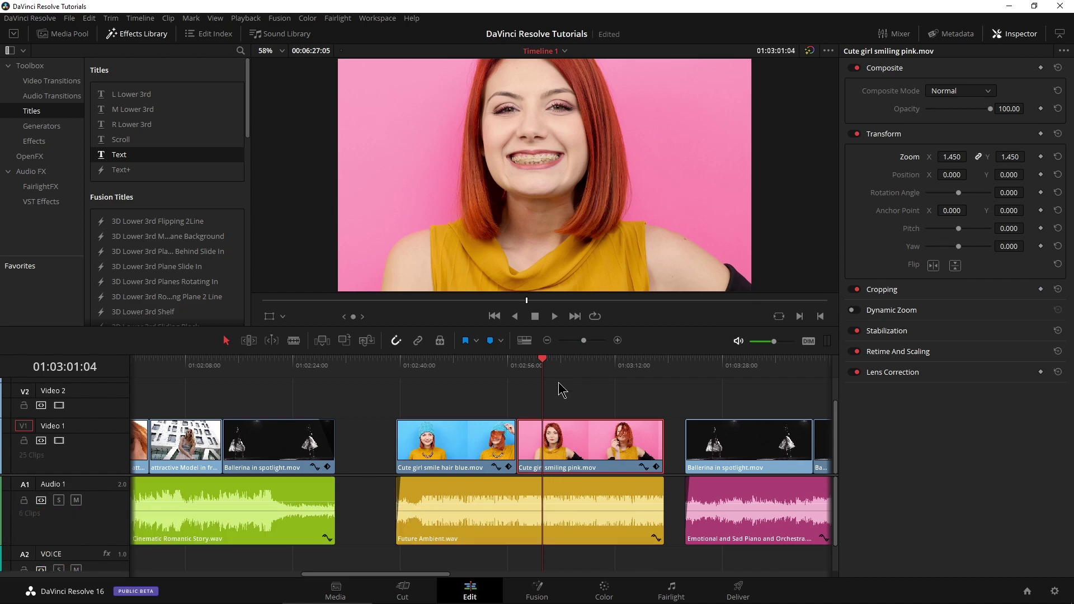
left_click(475, 445)
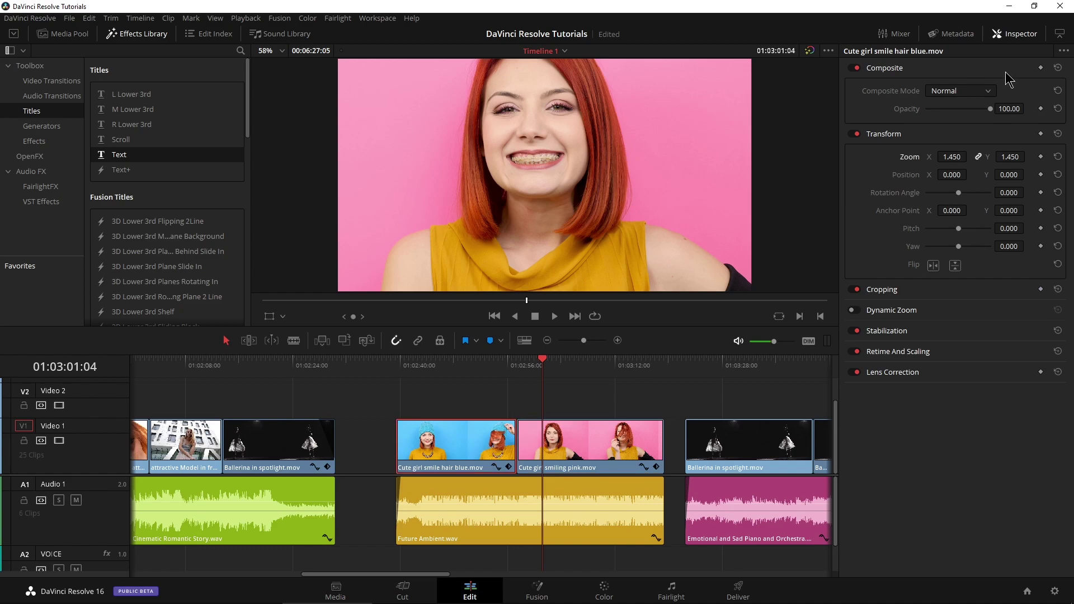
left_click(1022, 35)
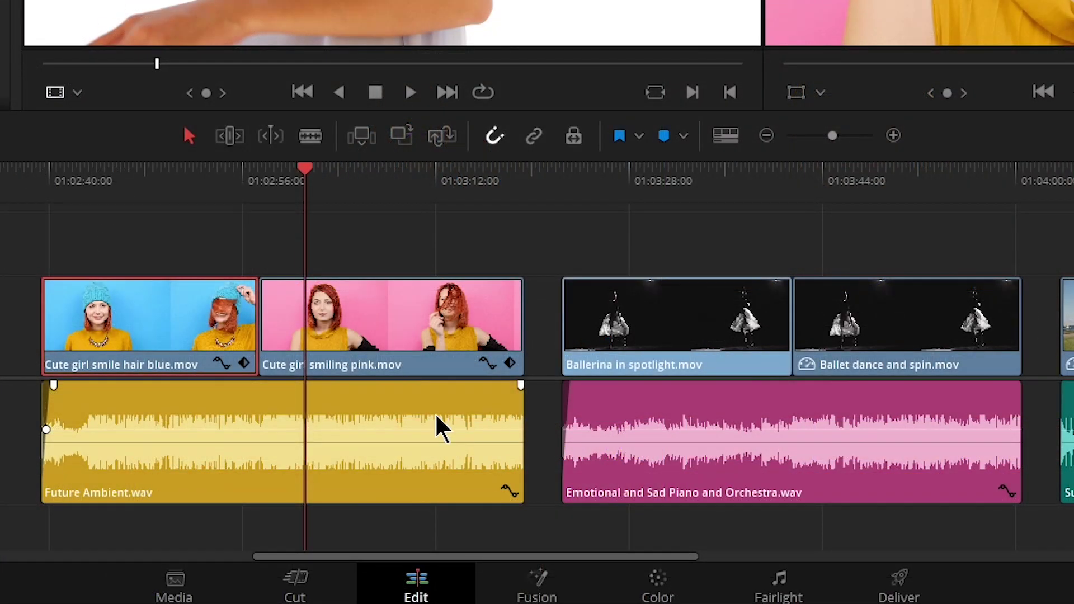
Step: Select Future Ambient.wav and the piano-and-orchestra clip and set their shared Clip Volume to -7.30
left_click(438, 430)
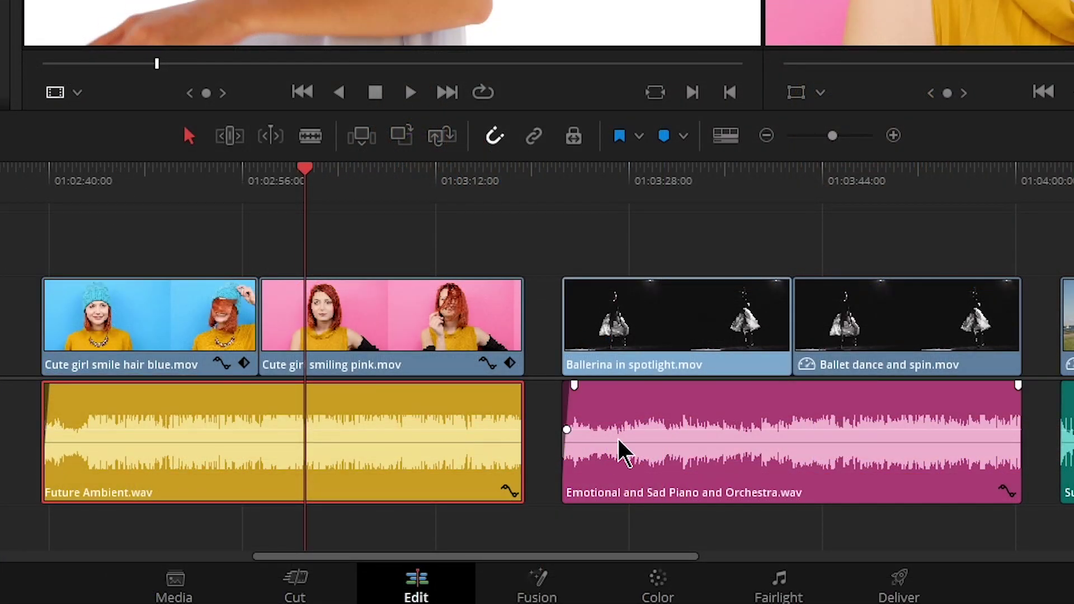
left_click(672, 430, "ctrl")
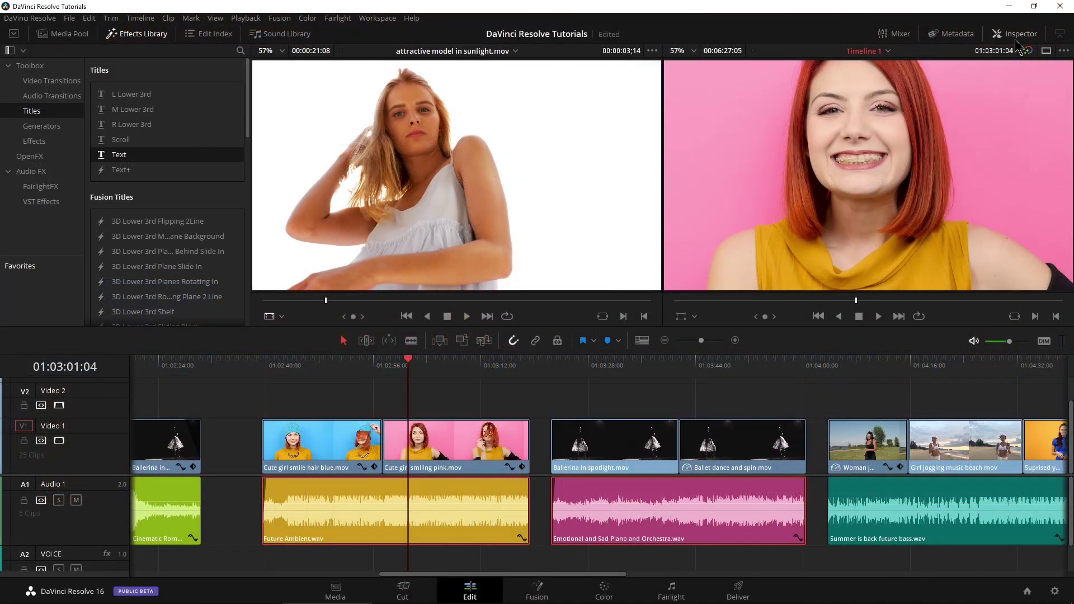
left_click(1014, 34)
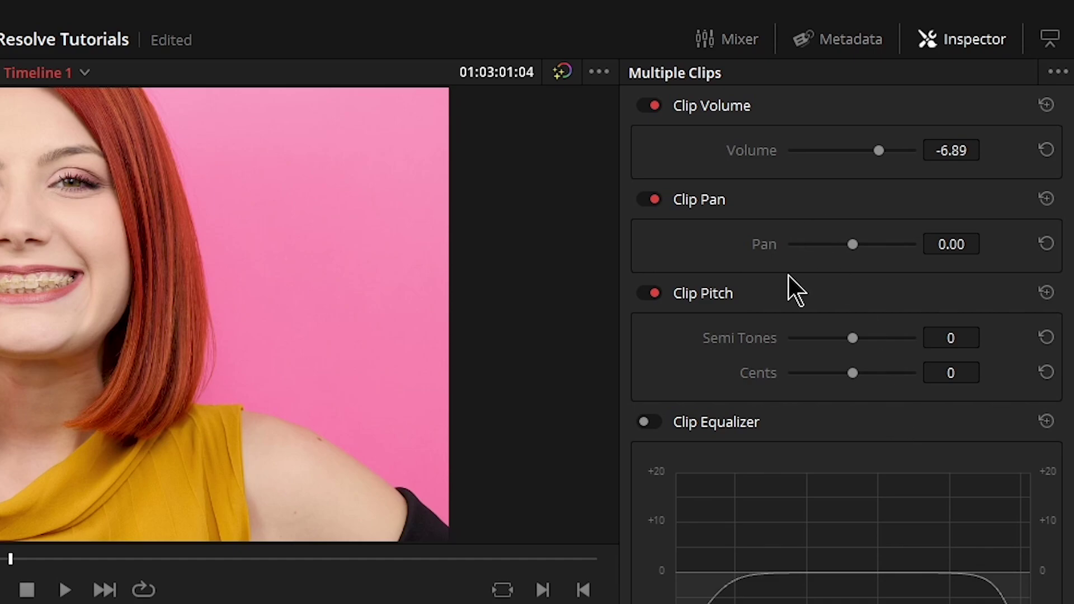
left_click_drag(879, 151, 860, 151)
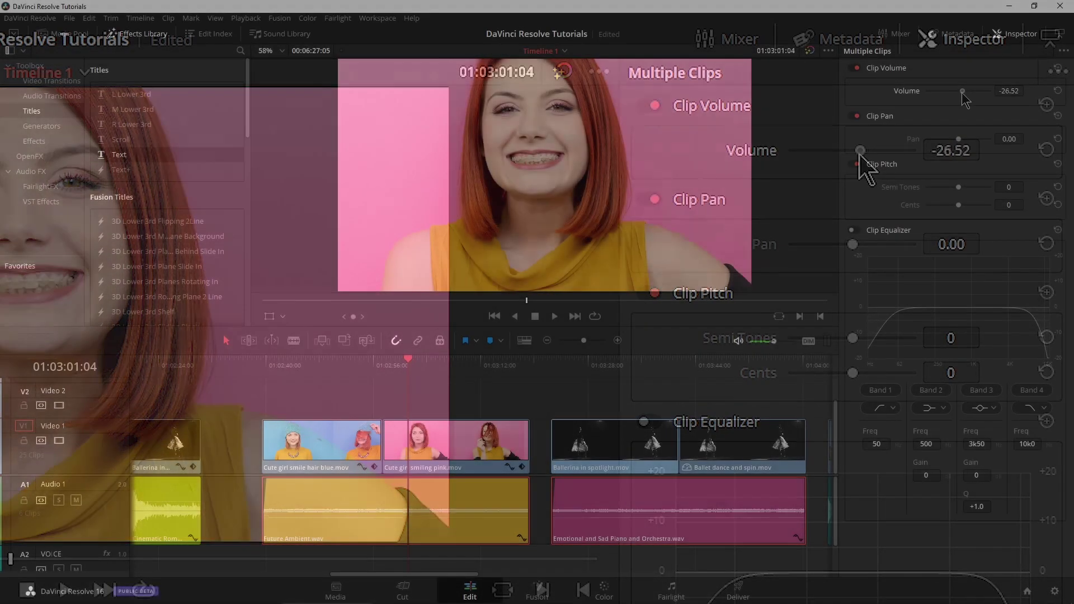
left_click_drag(943, 91, 972, 99)
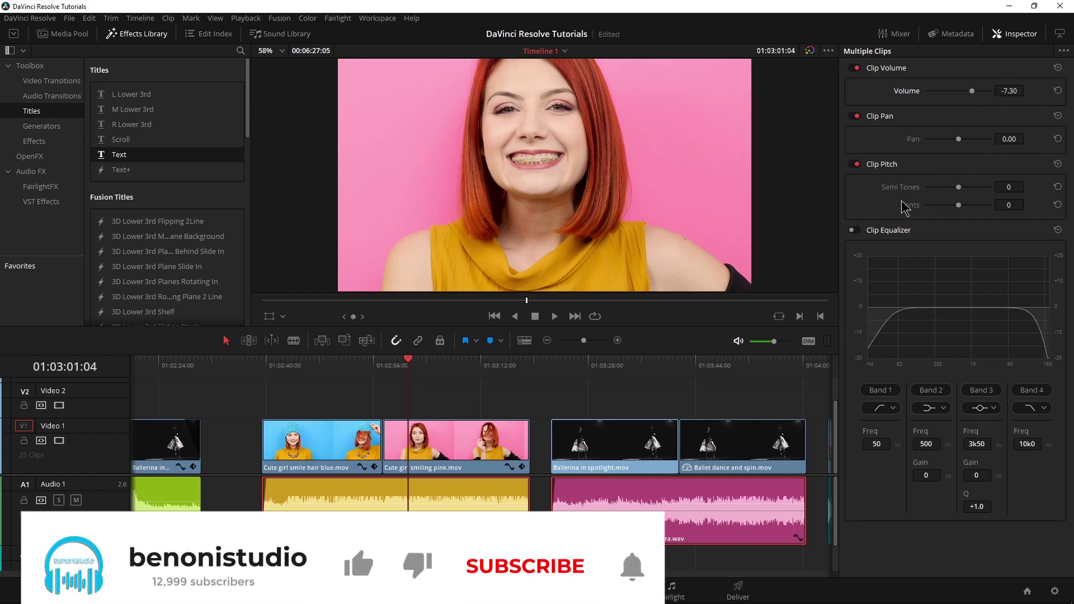
Step: Enable Clip Equalizer with a Band 1 low cut at 363 Hz and preview it at full monitor volume
left_click(853, 230)
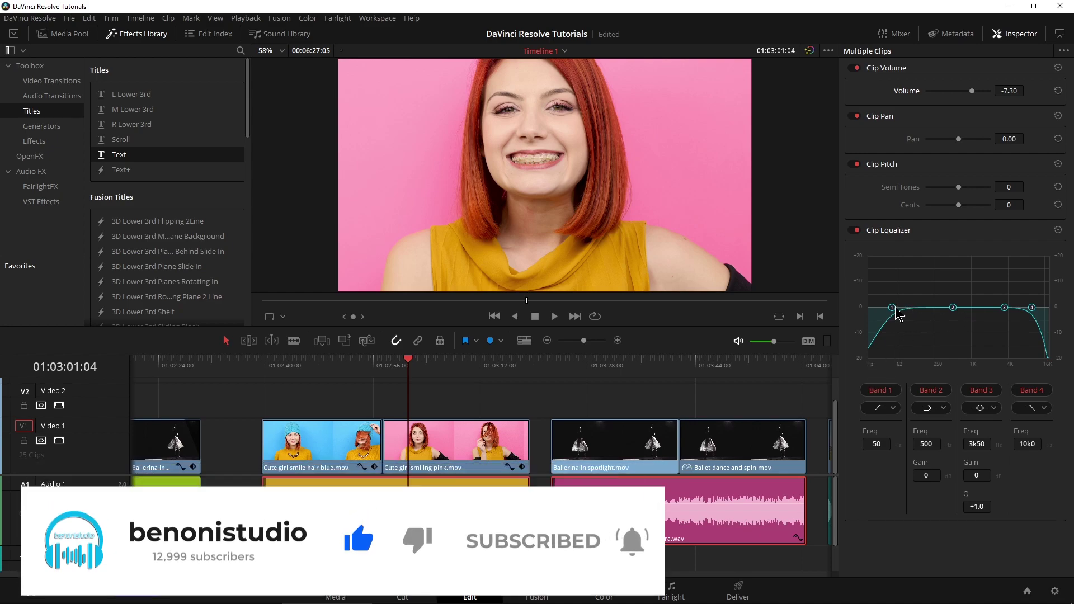
left_click_drag(892, 308, 946, 313)
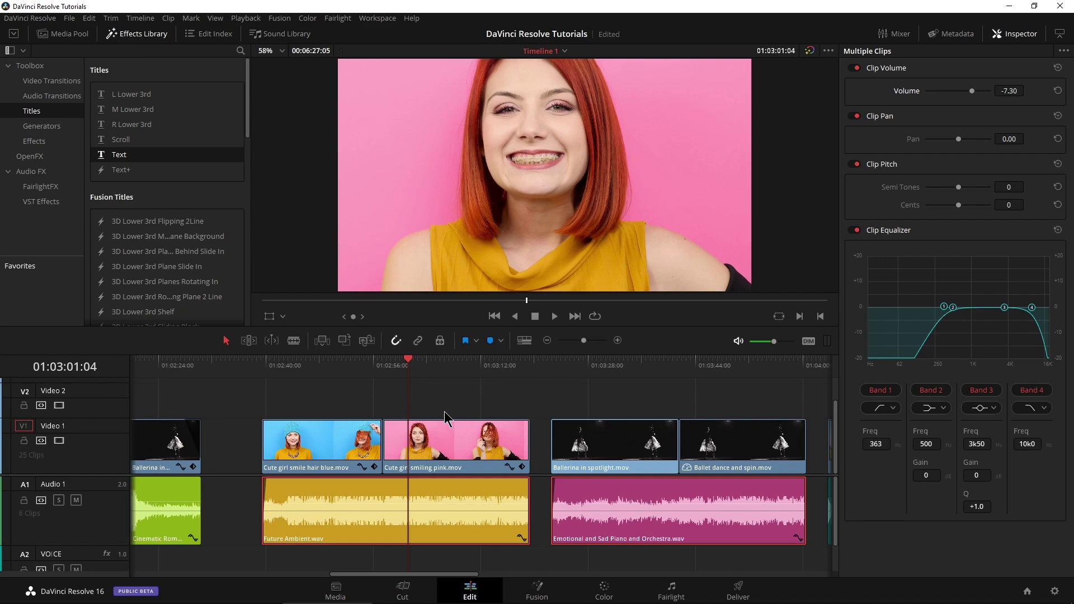
left_click(438, 366)
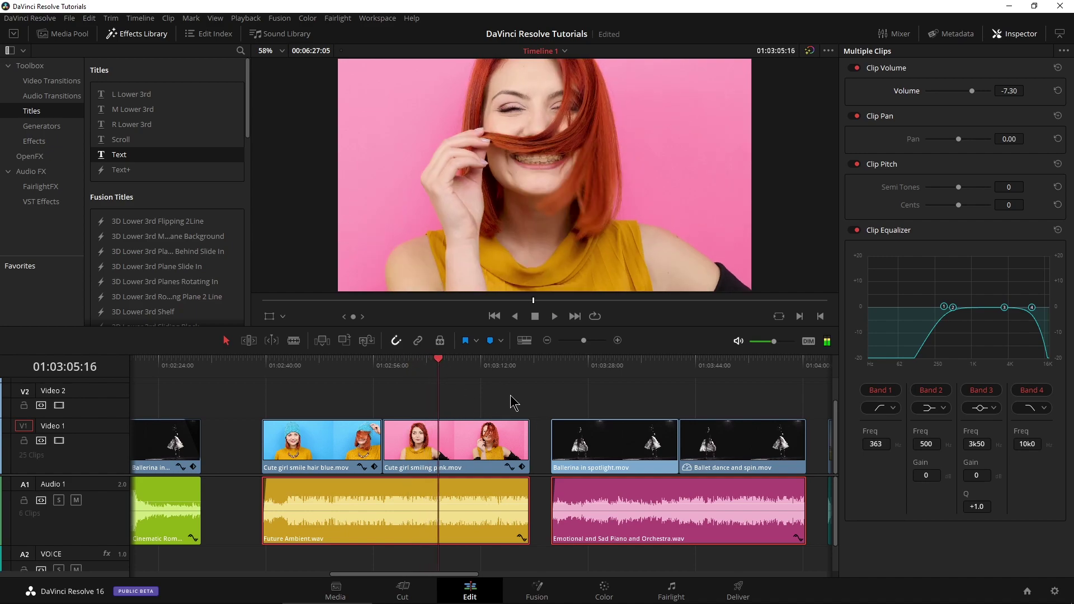
key("space")
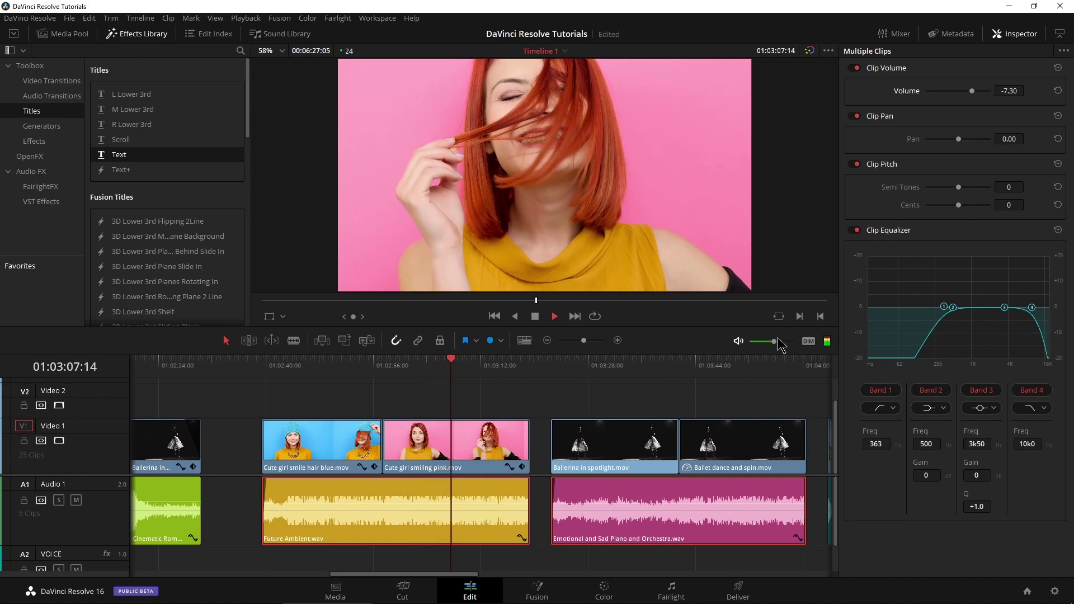
left_click_drag(779, 340, 803, 336)
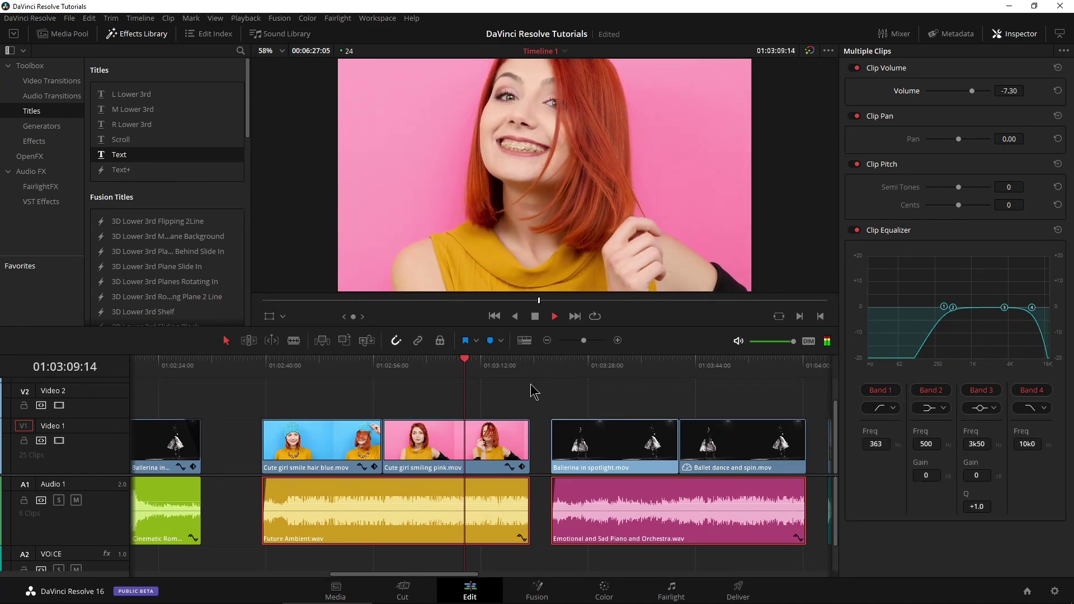
left_click(599, 366)
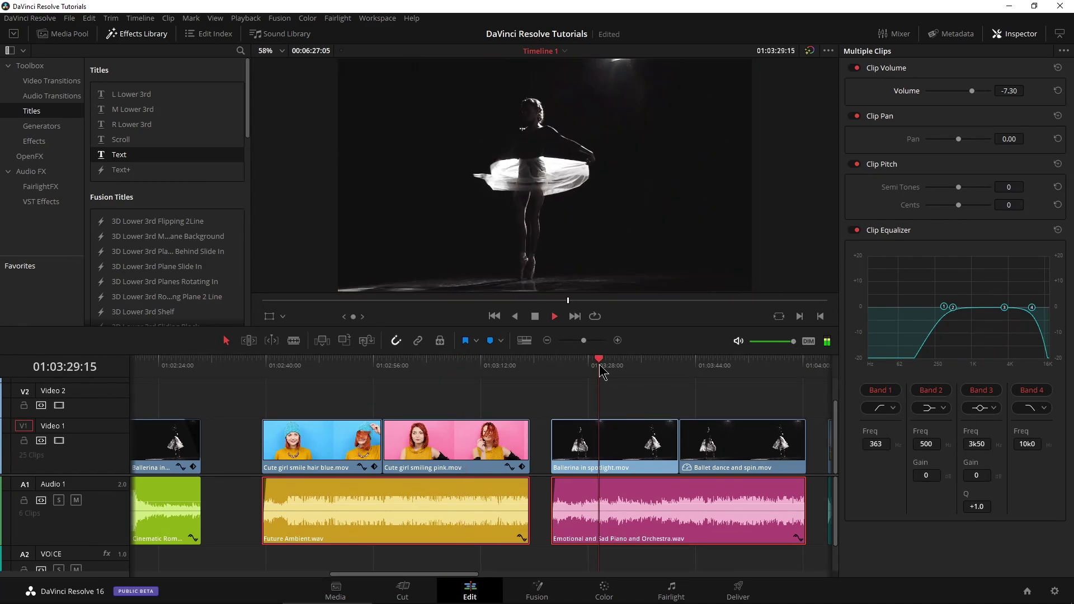
key("space")
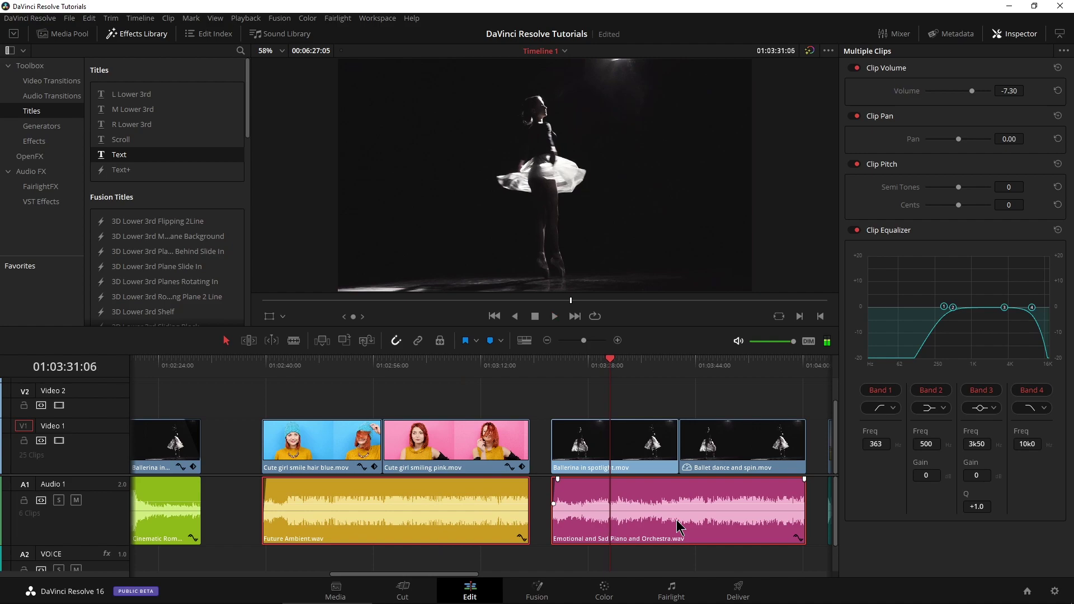
Step: Switch off the Clip Equalizer on Future Ambient.wav alone
left_click(596, 444)
left_click(680, 526)
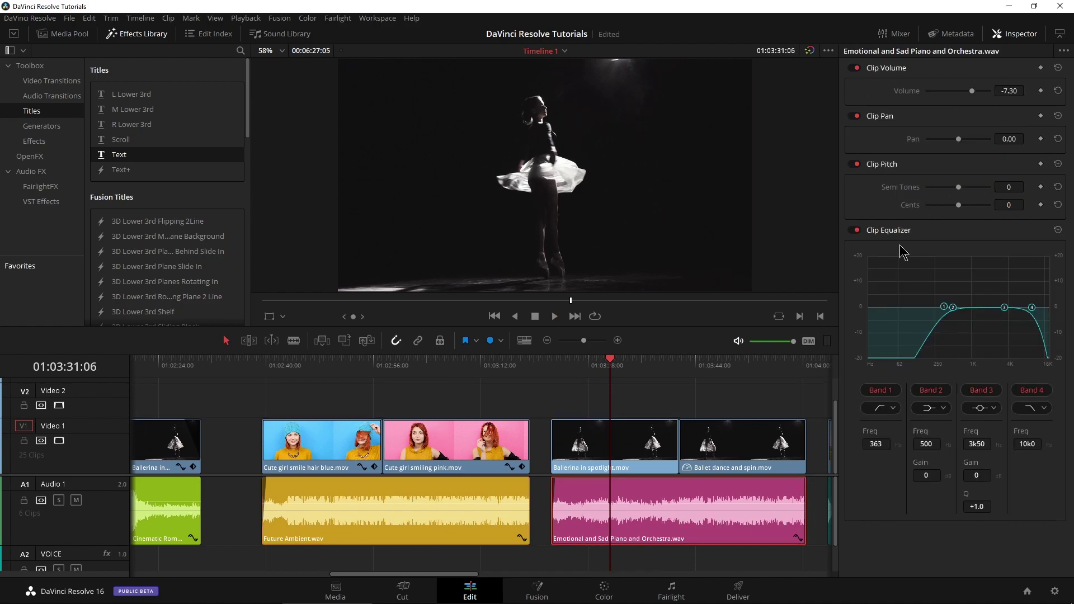
left_click(427, 526)
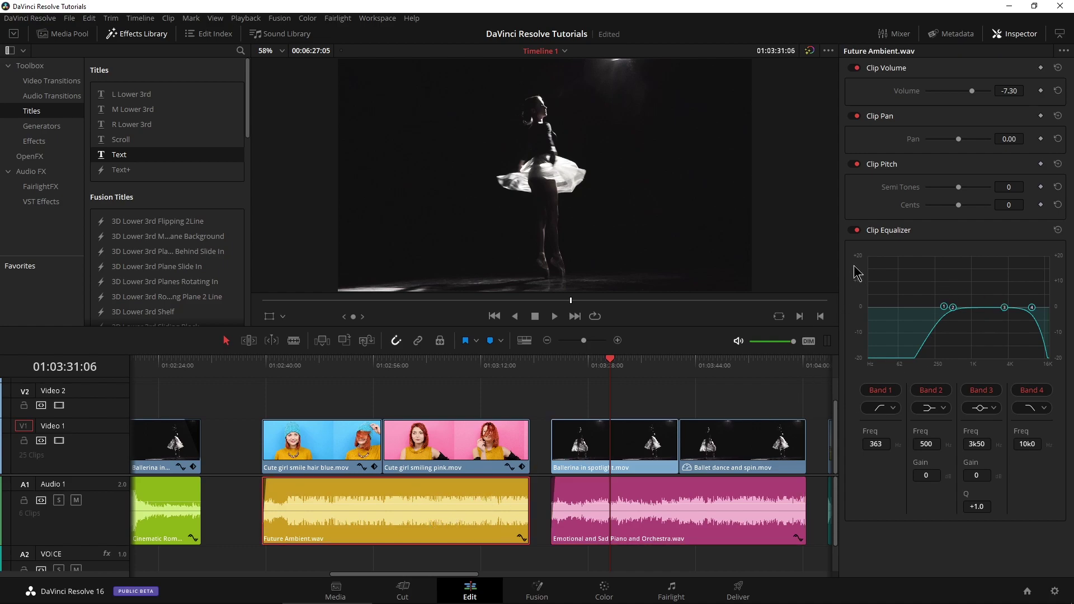
left_click(855, 231)
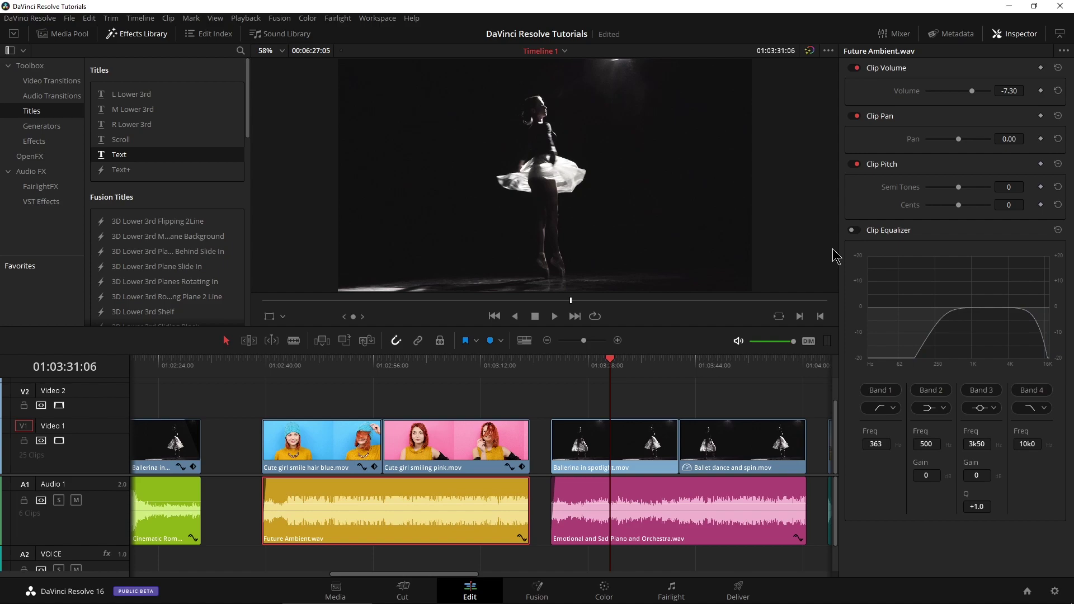
left_click(1015, 34)
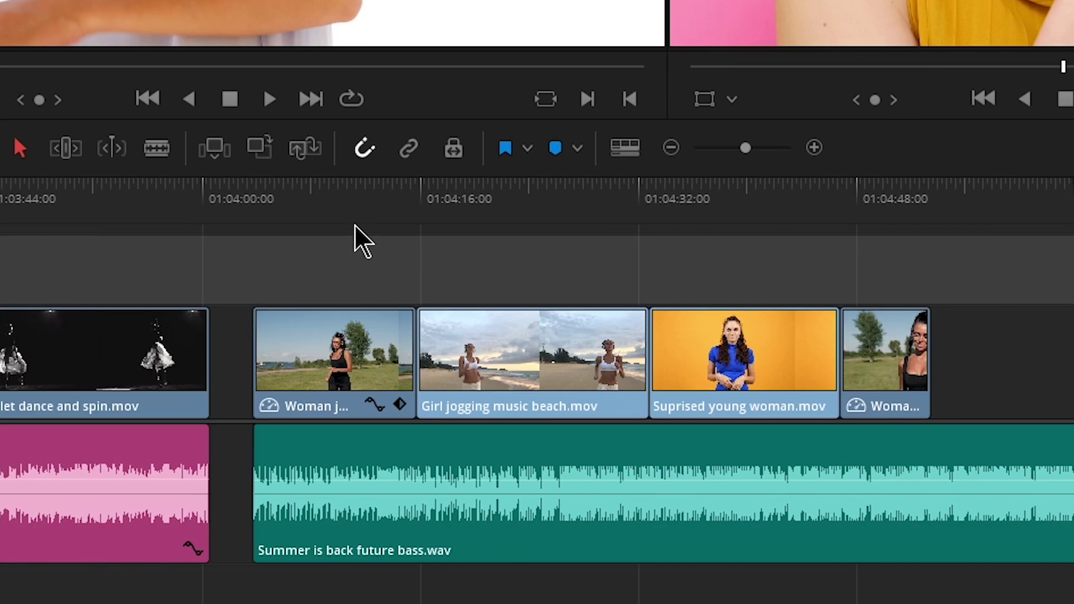
Step: Select the first jogging, beach jogging and last clips, leaving out the orange-background clip
left_click(870, 387)
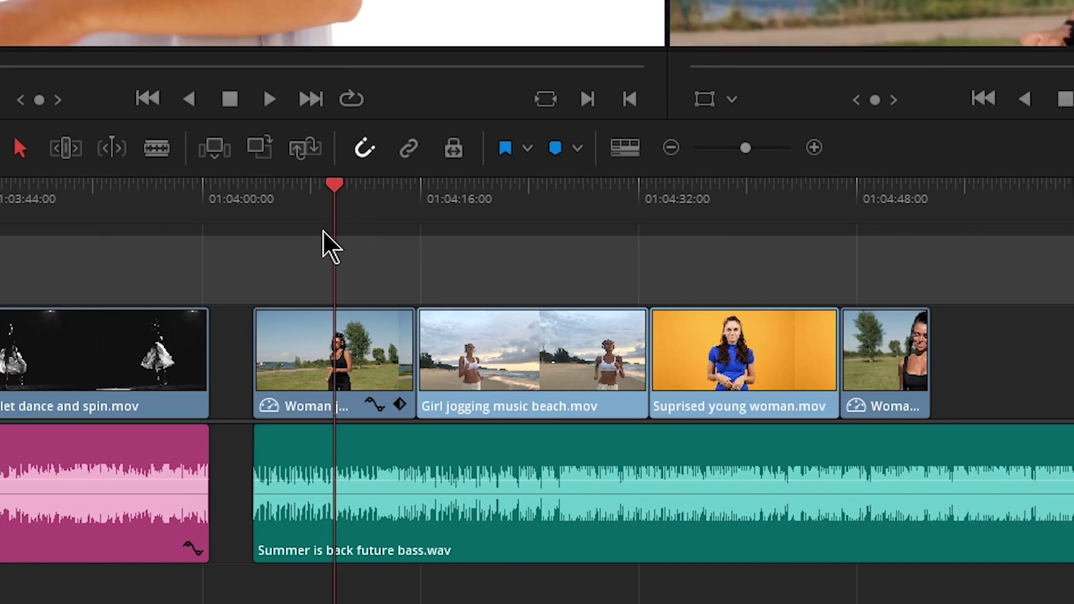
left_click(315, 367)
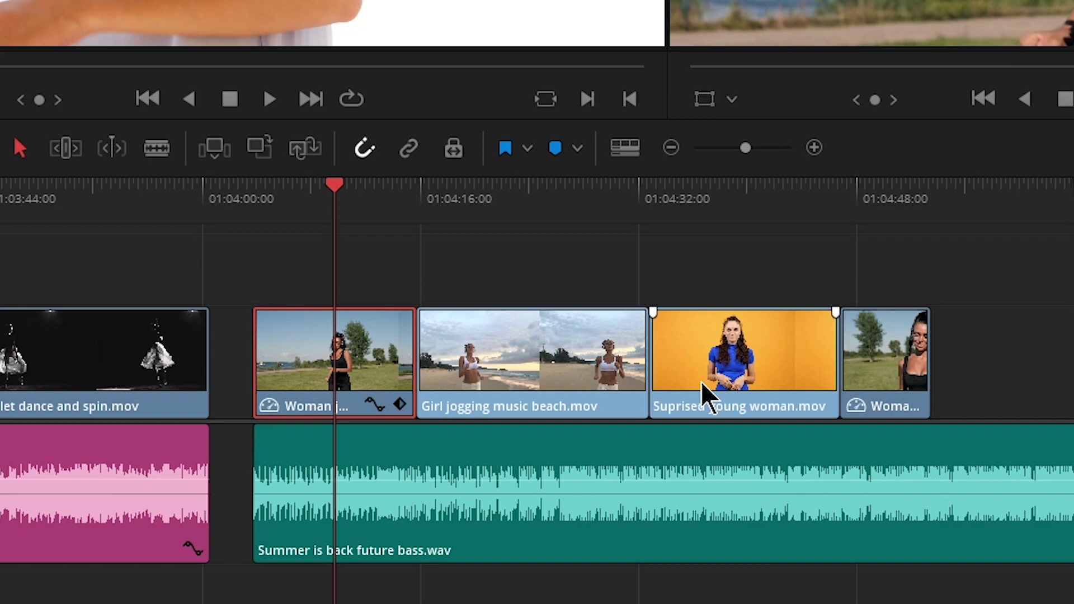
left_click(580, 378, "ctrl")
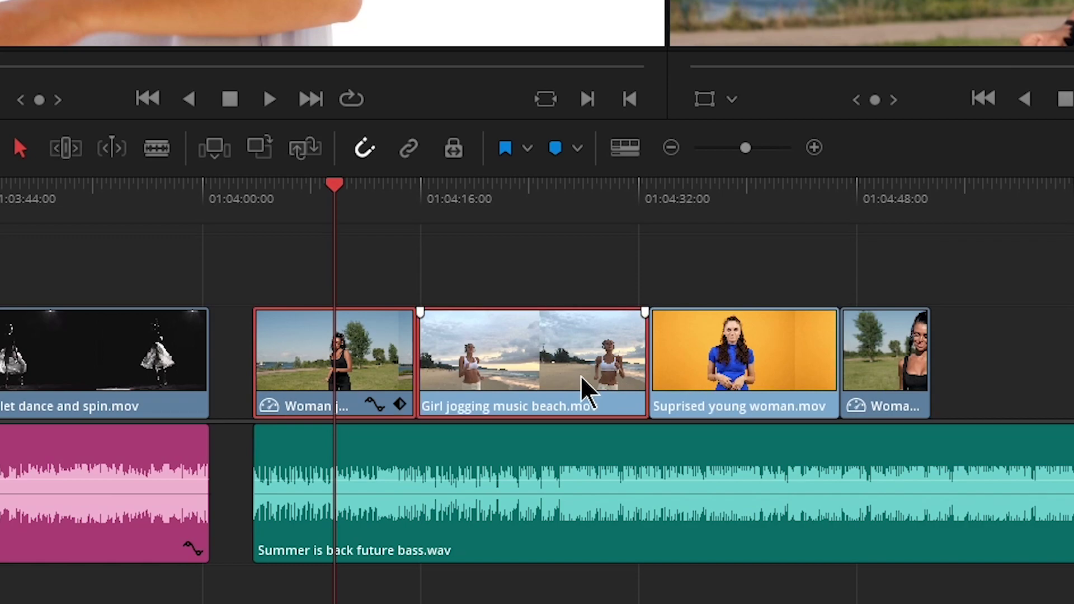
left_click(884, 389, "ctrl")
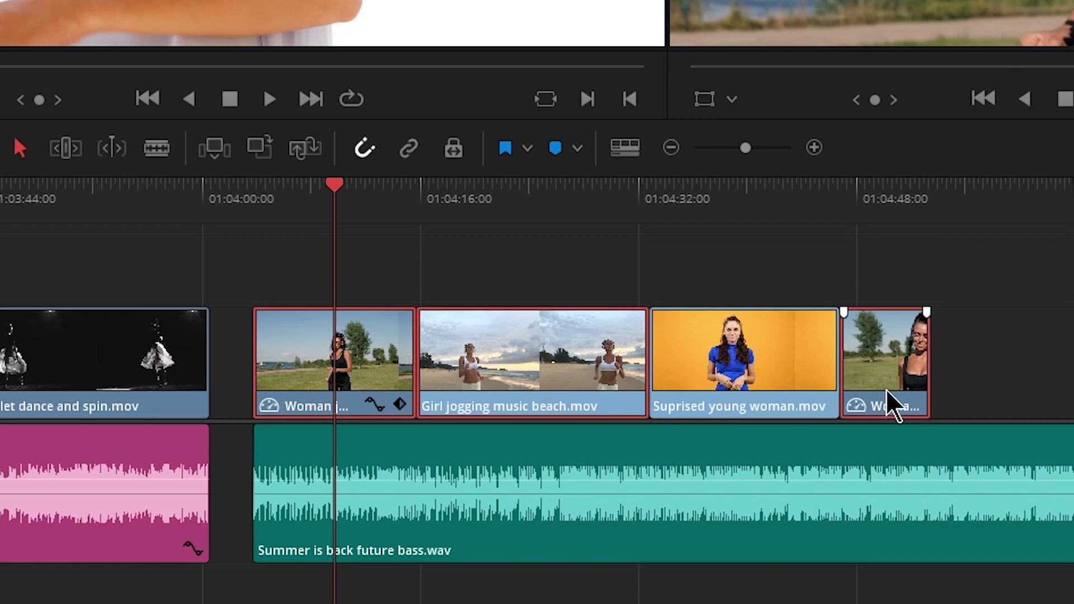
left_click(882, 204)
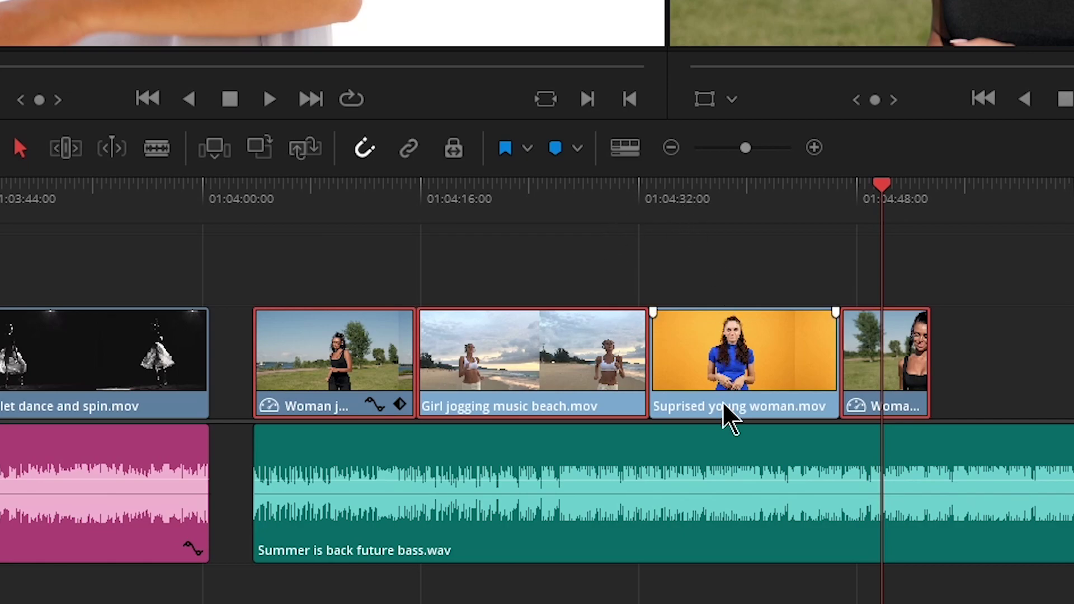
left_click(735, 196)
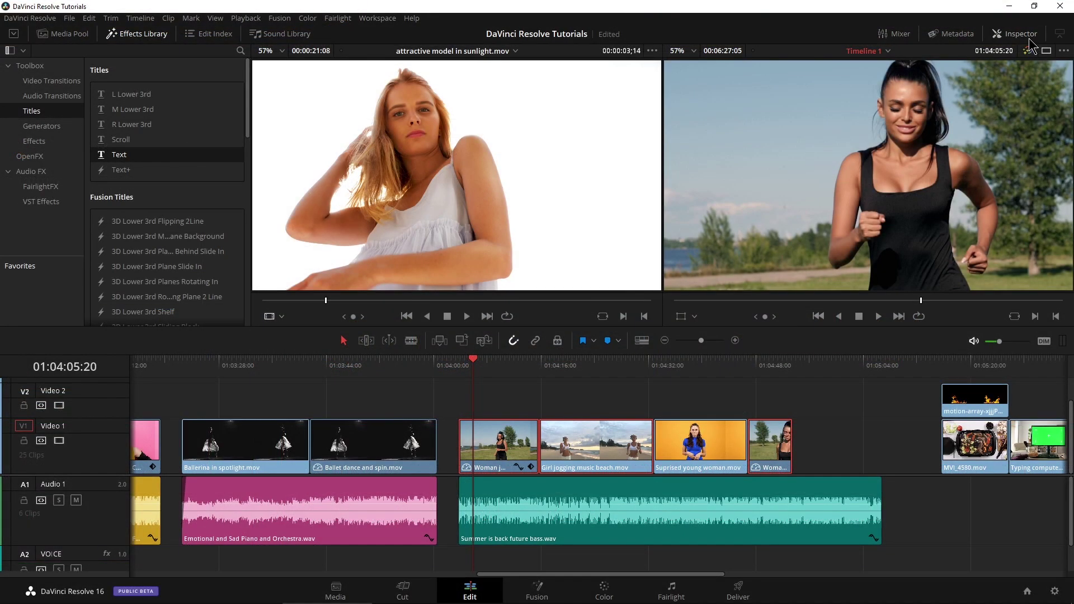
Step: Set the three clips' Position X to -448 and Rotation Angle to 40.7
left_click(1020, 34)
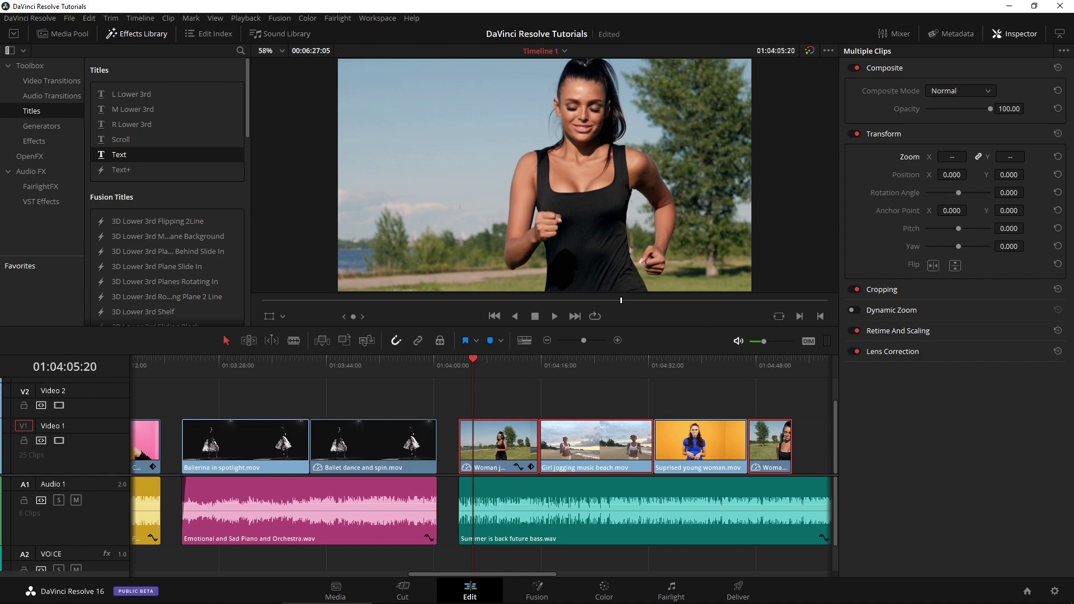
left_click_drag(951, 174, 917, 174)
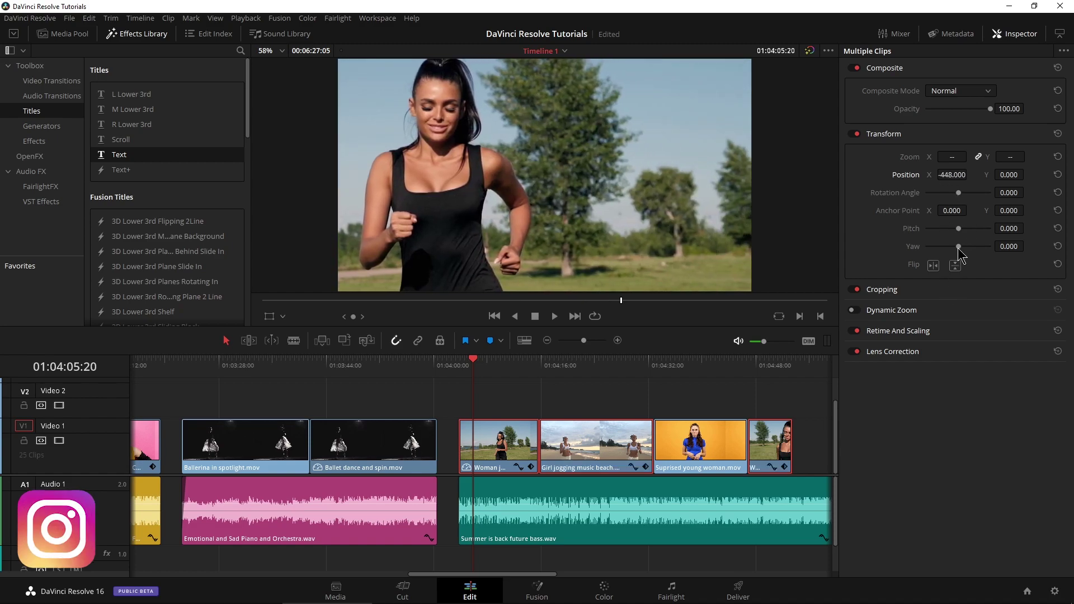
left_click_drag(958, 195, 963, 195)
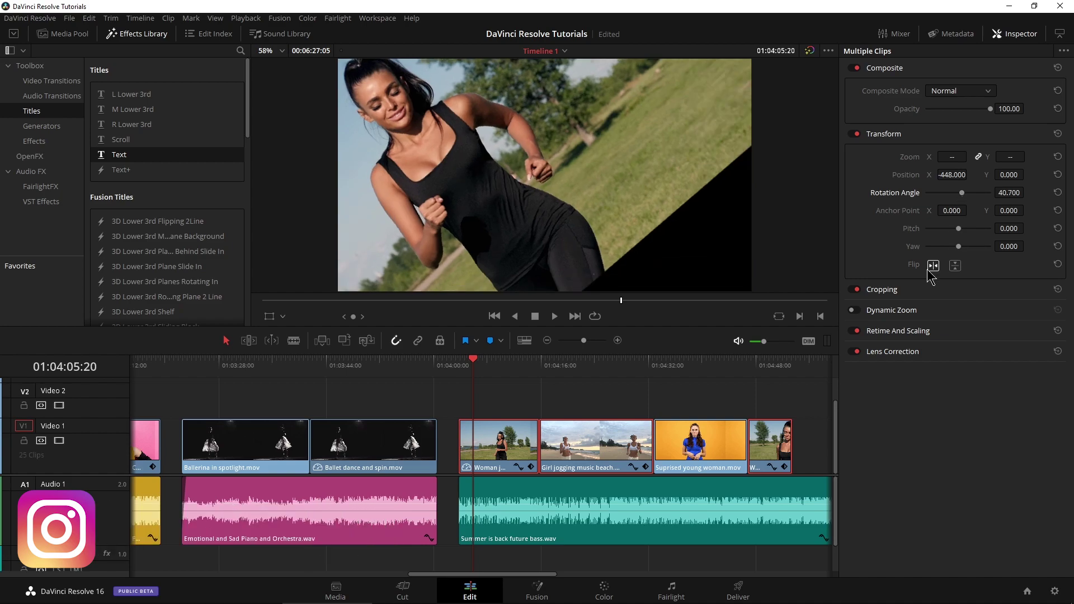
left_click(1022, 35)
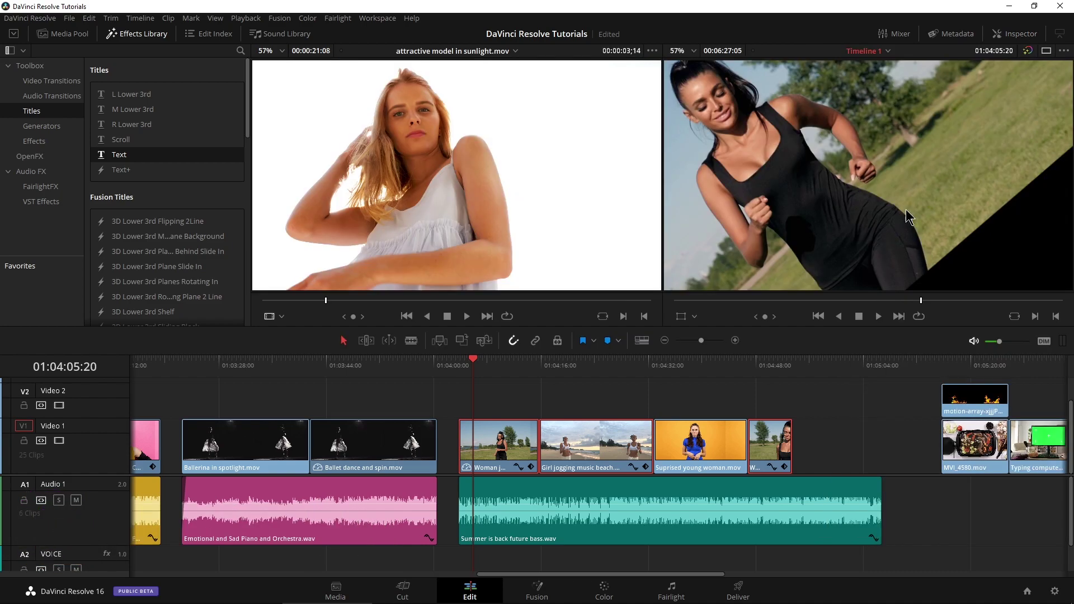
Step: Play the timeline with volume raised, skipping through the beach, orange-background and grass-field clips
left_click(503, 364)
key("space")
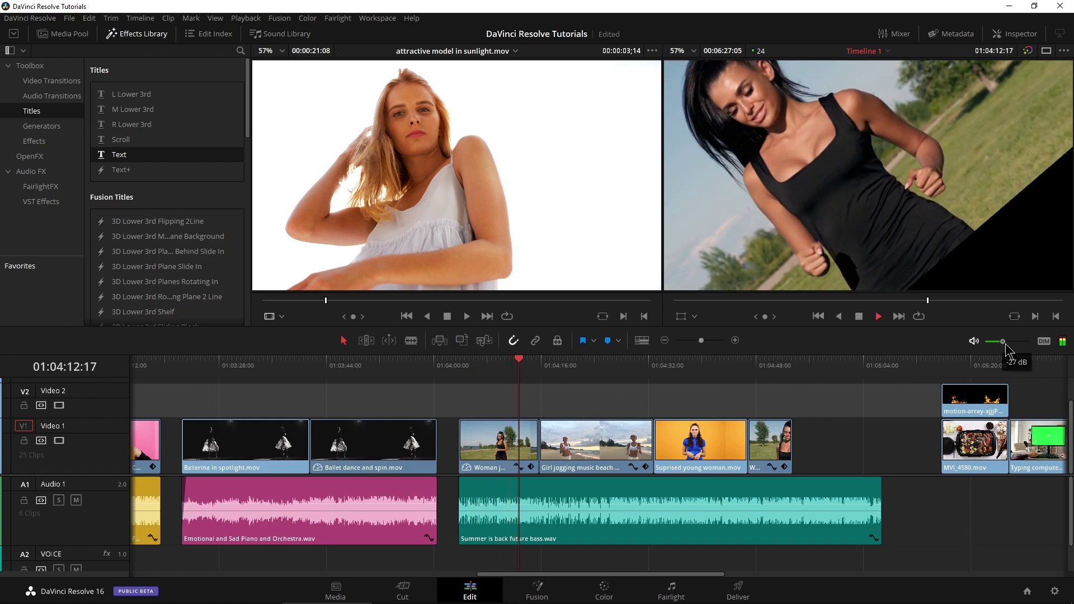
left_click_drag(998, 341, 1016, 341)
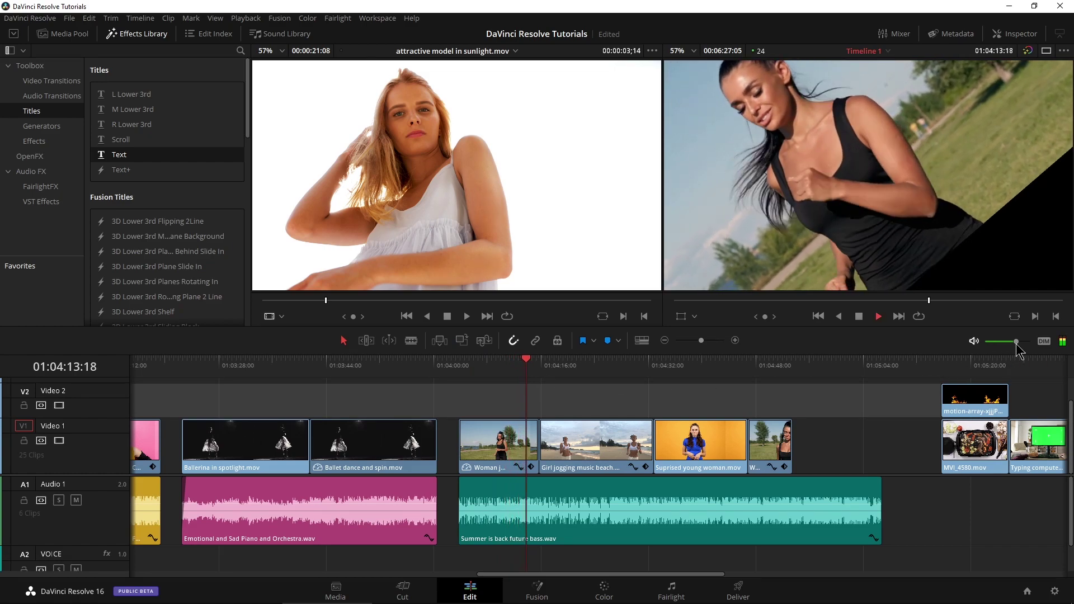
left_click(559, 367)
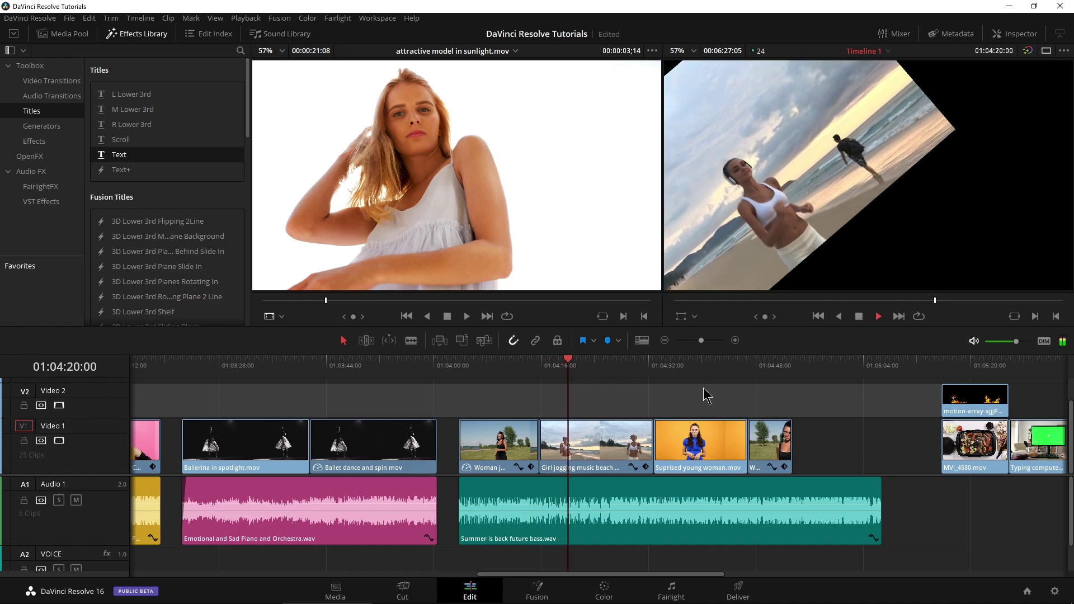
left_click(714, 371)
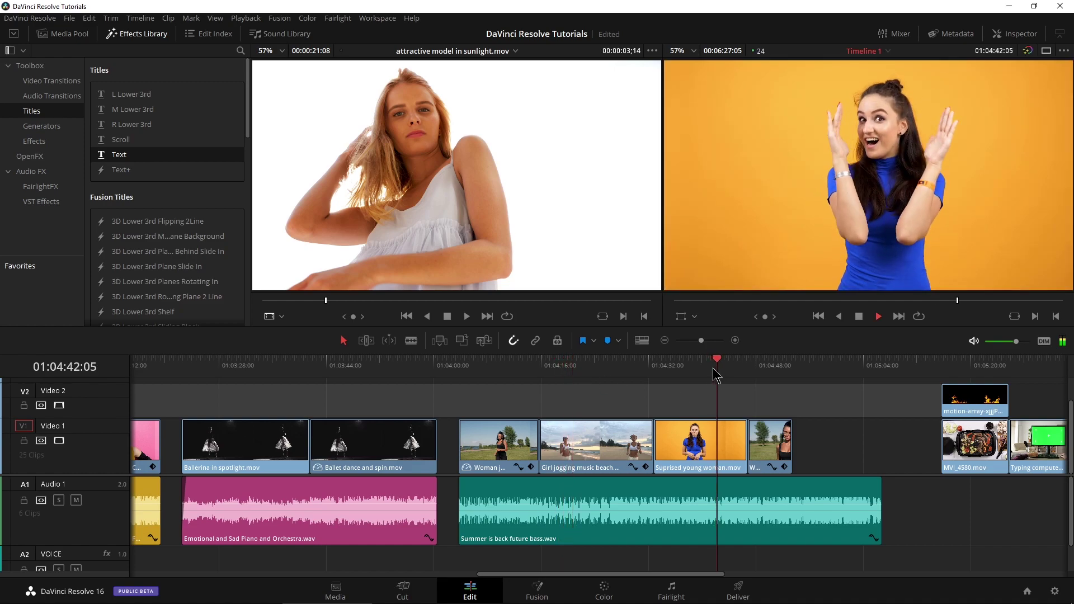
left_click(747, 370)
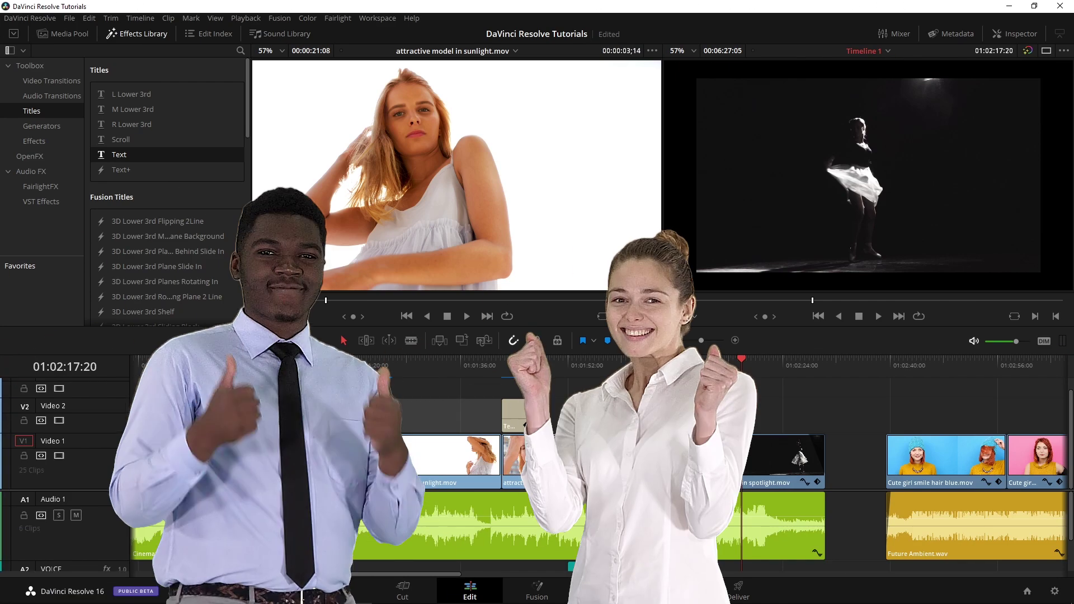
Step: Select both Text clips on Video 2 so the Inspector shows Multiple Titles settings
left_click(378, 369)
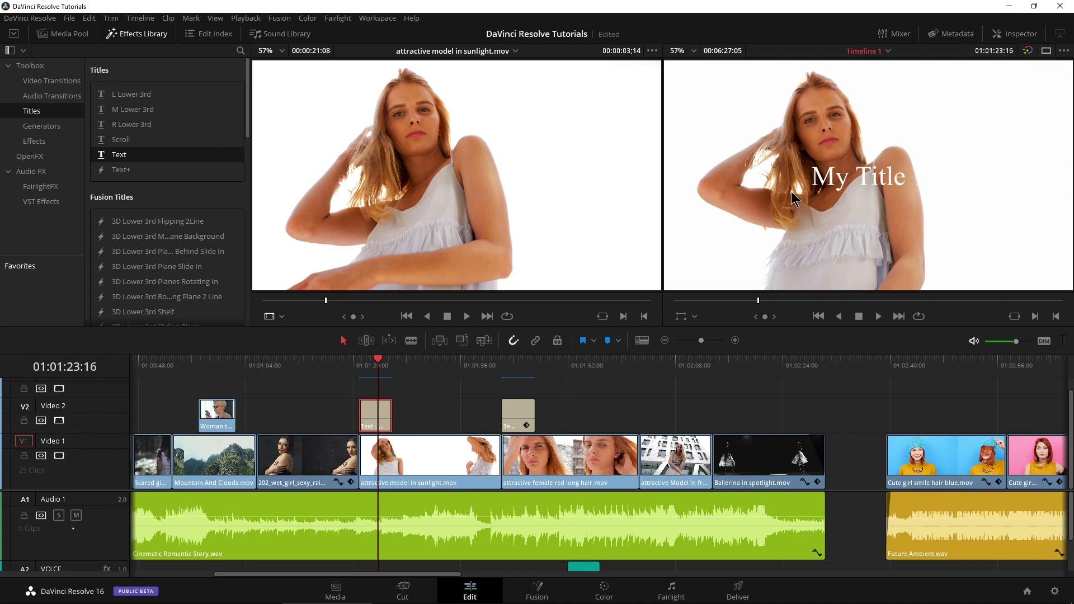
left_click(517, 367)
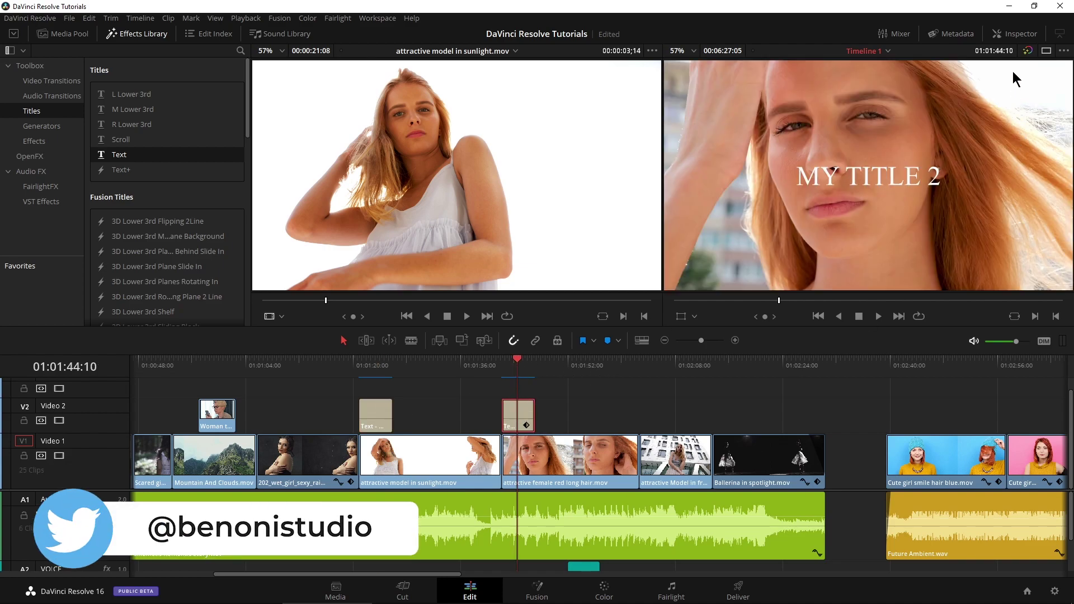
left_click(1014, 33)
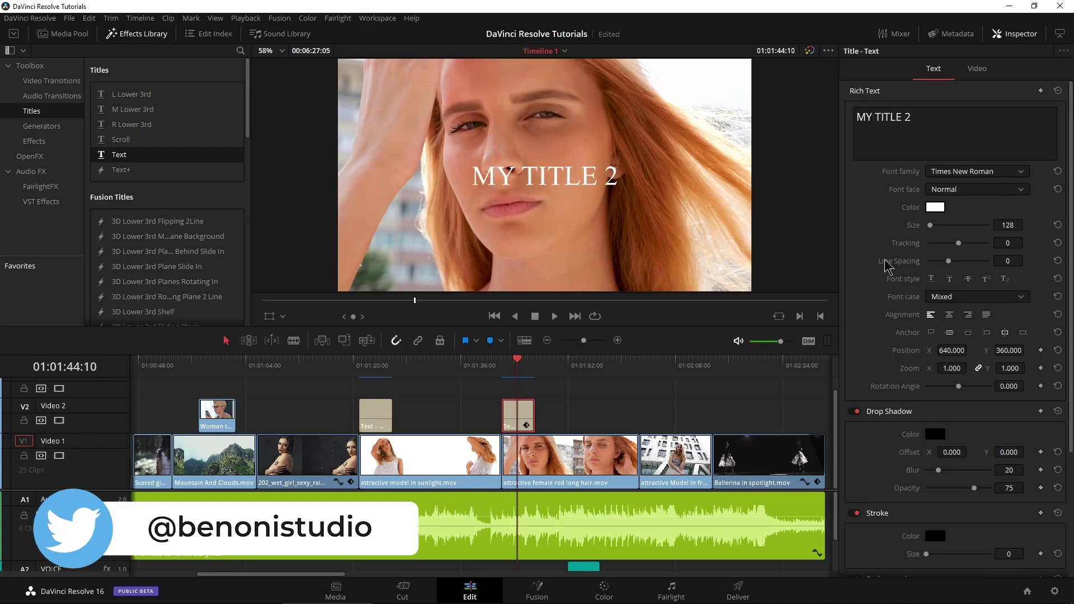
left_click(373, 420)
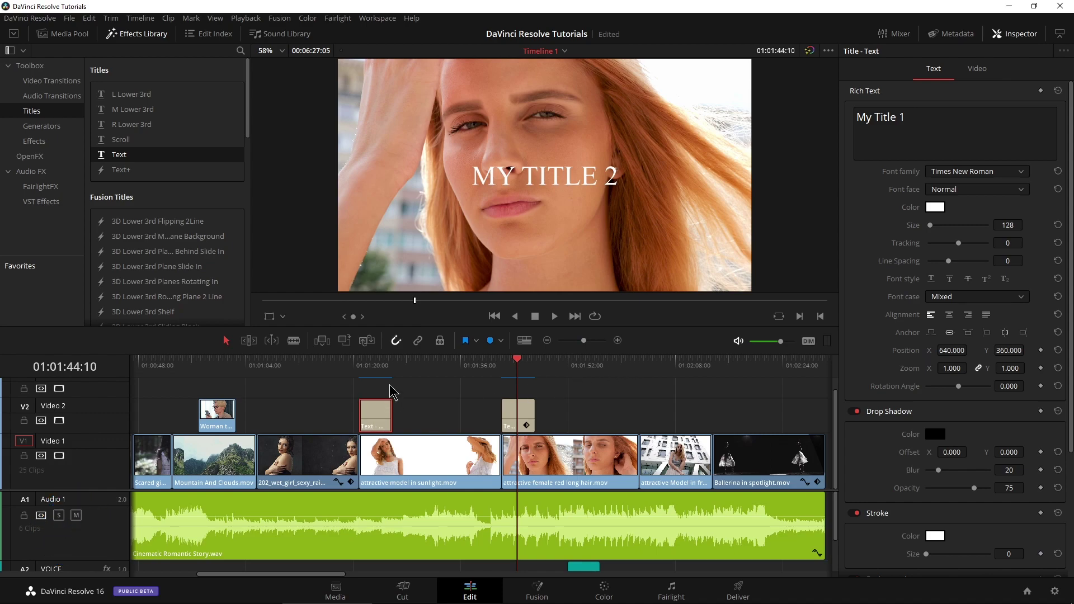
left_click(379, 363)
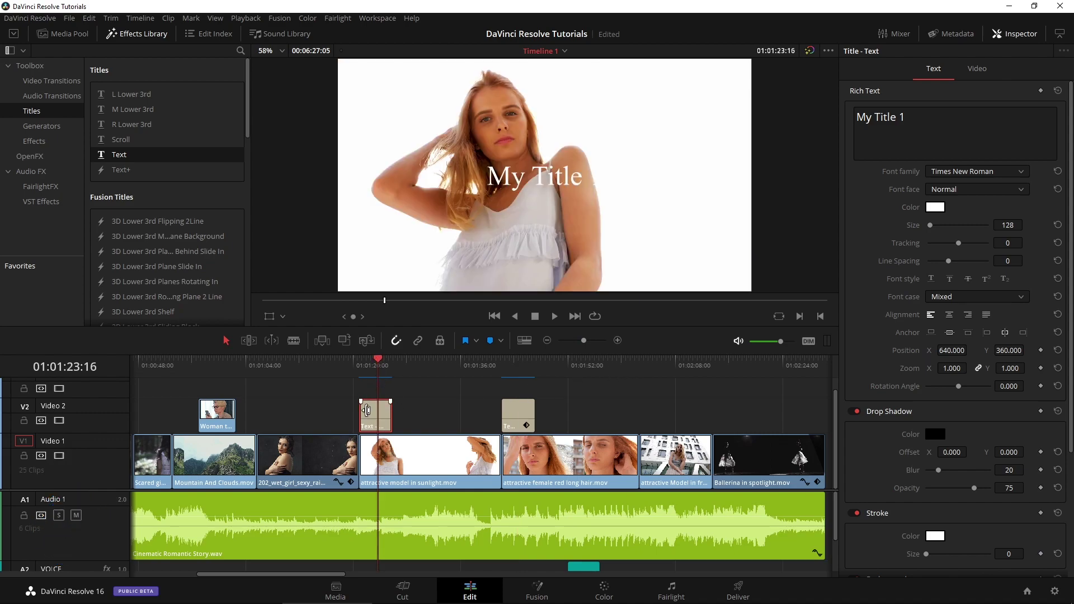
left_click(520, 417, "ctrl")
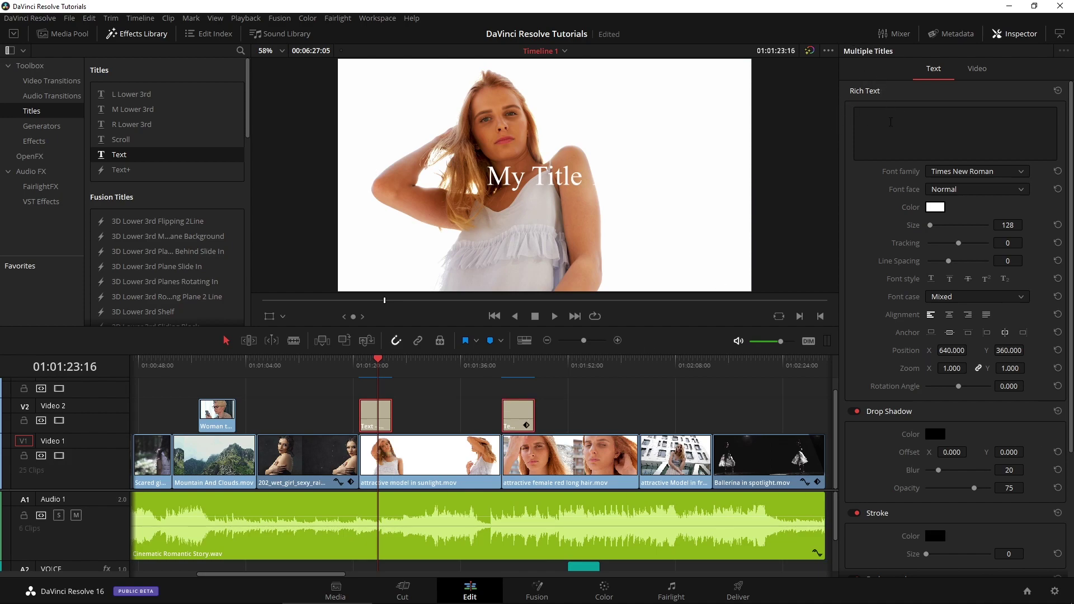
left_click(890, 121)
type("HELLO")
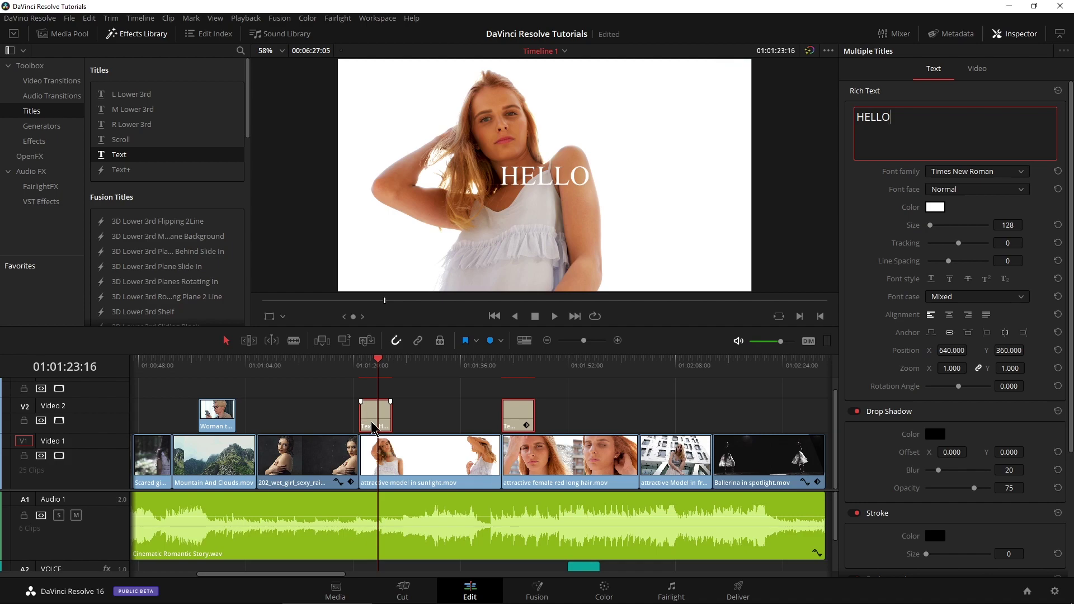
left_click(508, 370)
left_click(370, 368)
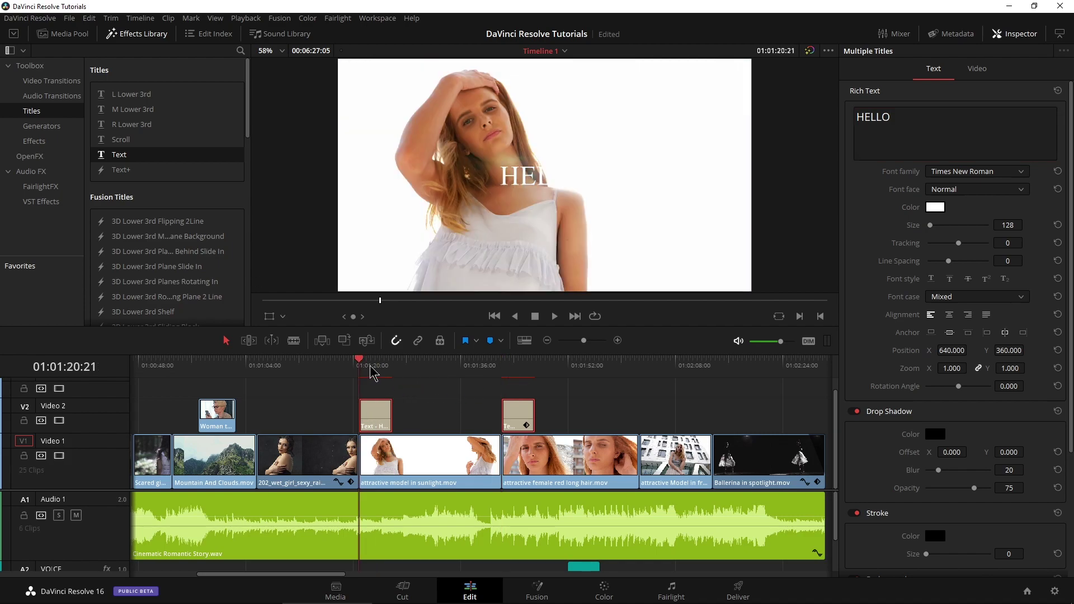
key("ctrl+z")
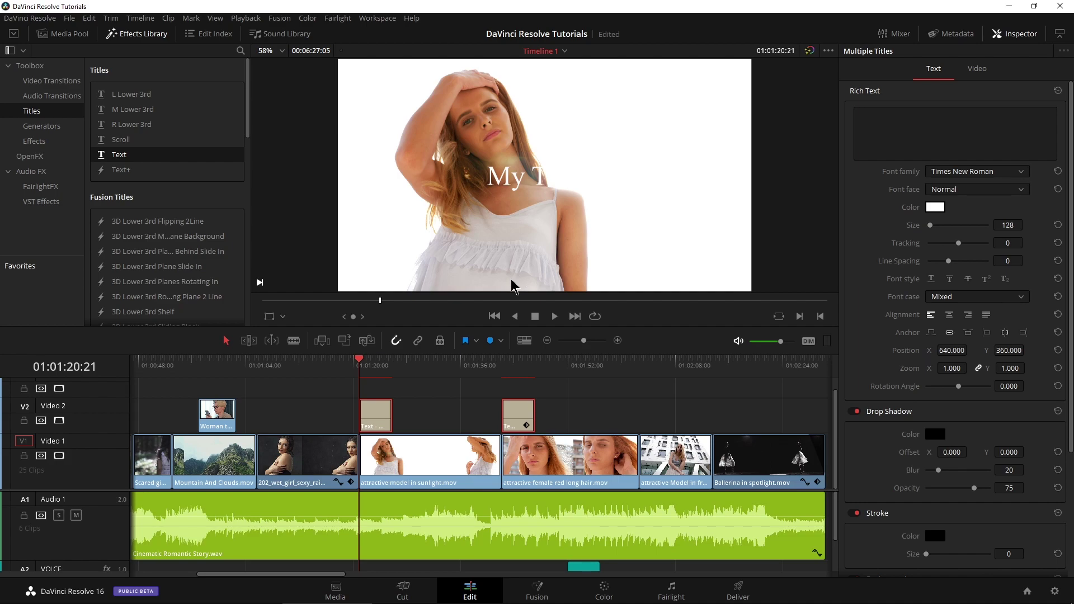
left_click(528, 368)
left_click(381, 369)
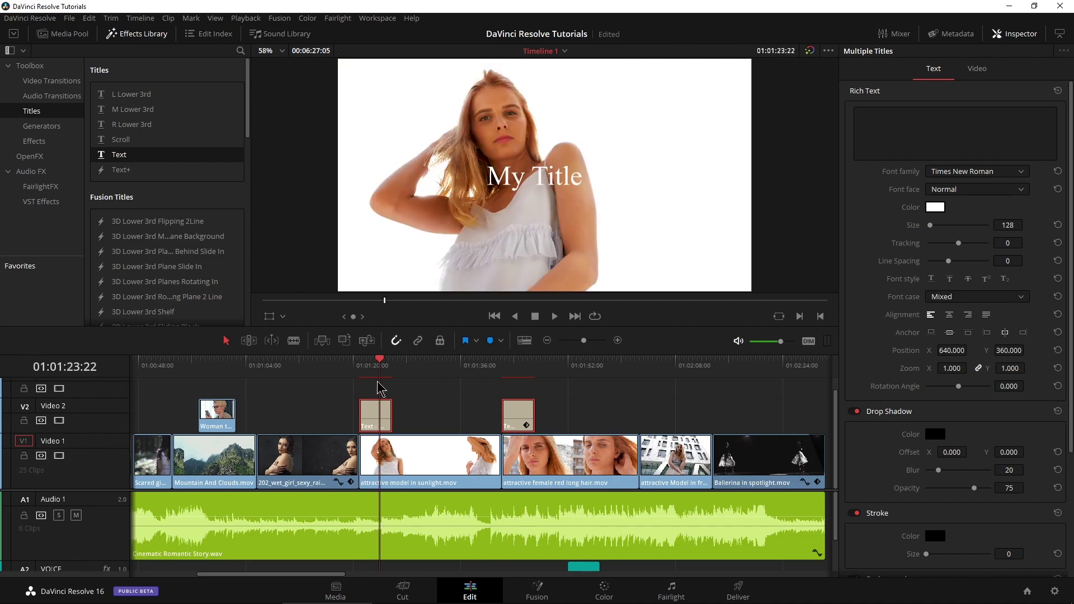
Step: Set both titles to Century Gothic Bold and bring up the text Color picker
left_click(984, 181)
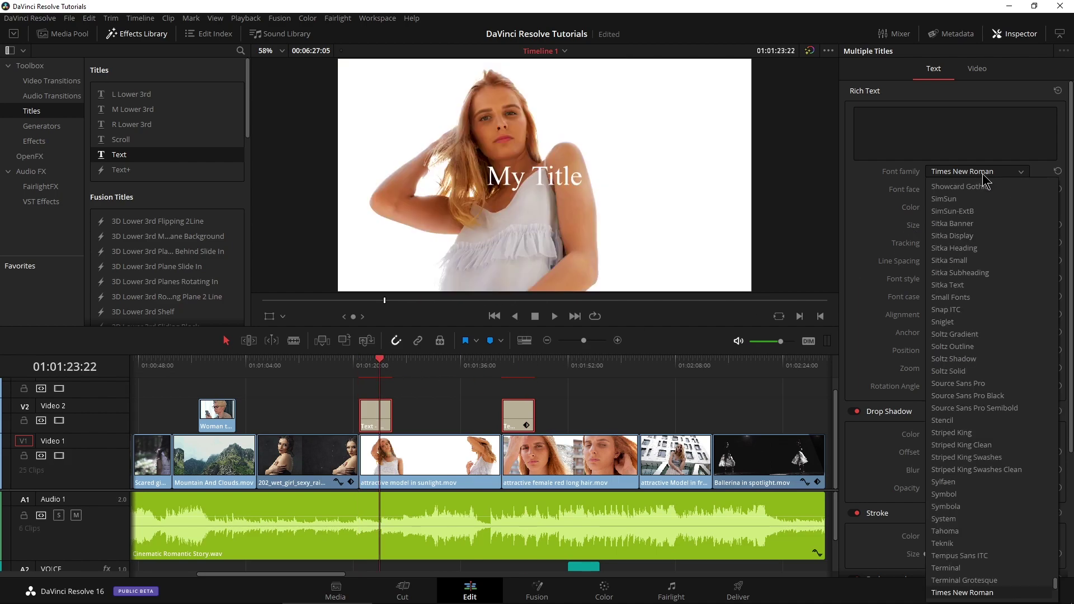
scroll(985, 181, "up", 20)
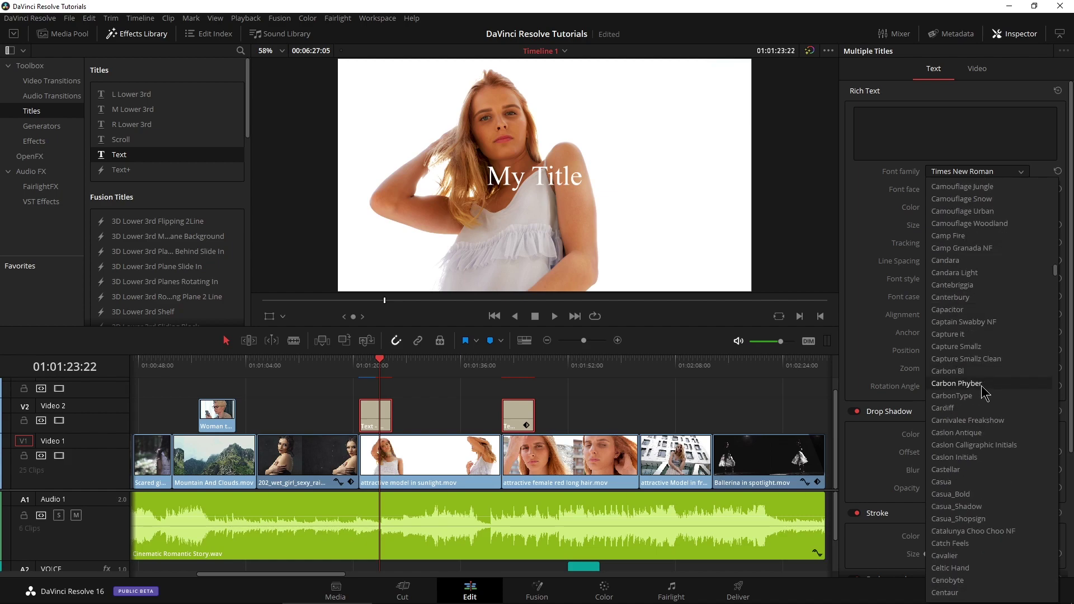
scroll(979, 425, "down", 8)
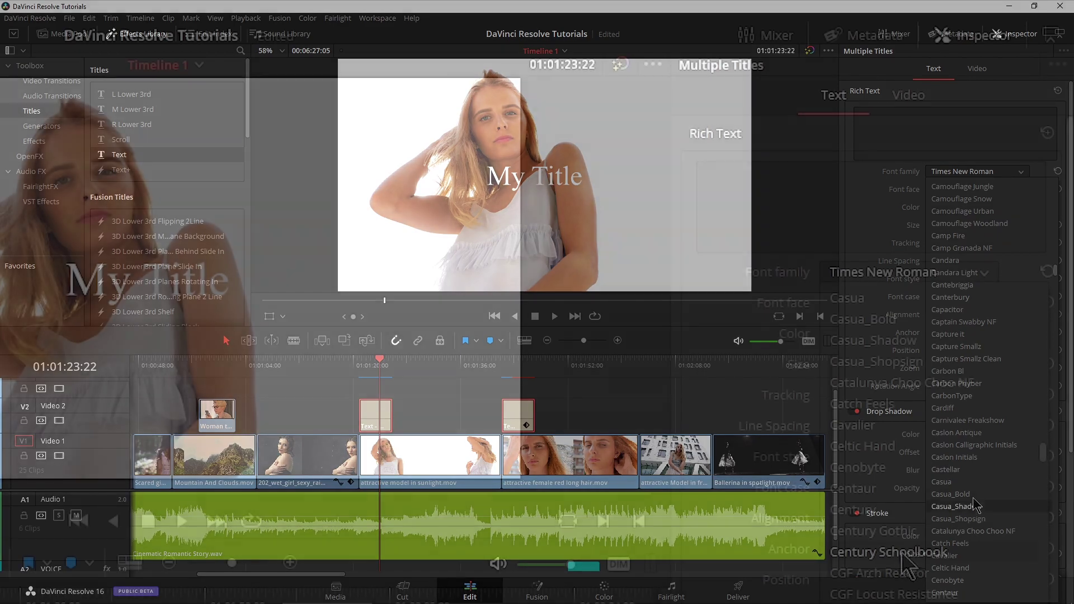
left_click(978, 326)
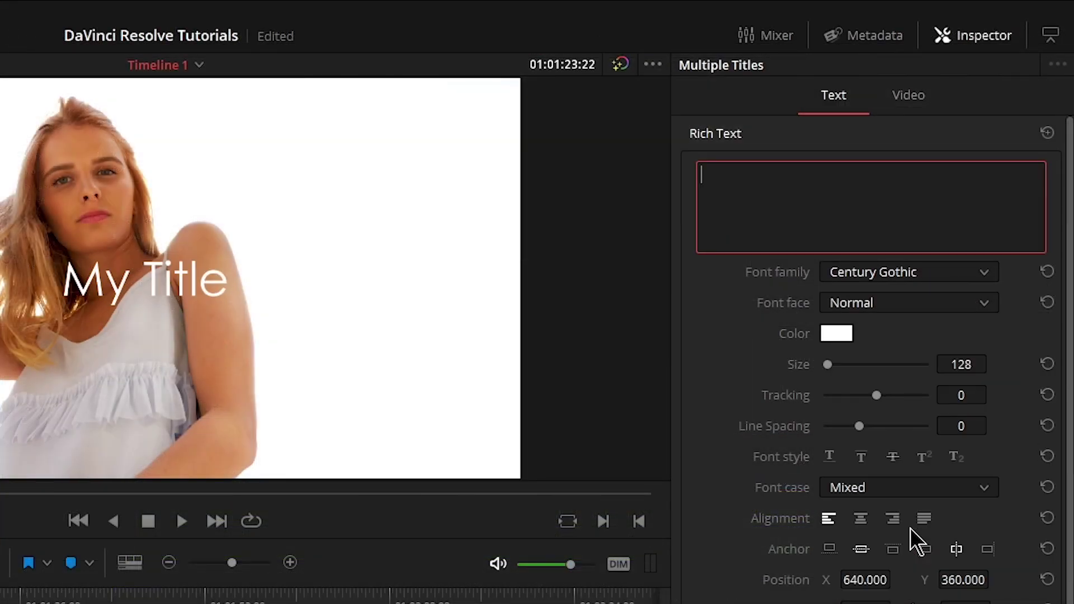
left_click(870, 309)
left_click(875, 352)
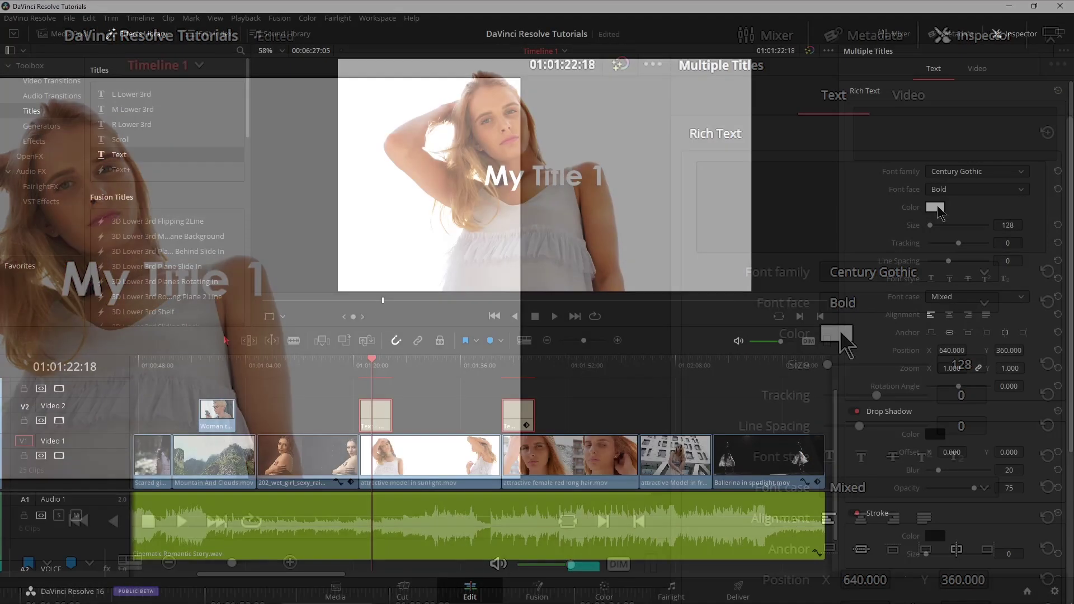
left_click(836, 334)
Step: Color both titles' text black and raise their Text Size to 345
left_click(394, 210)
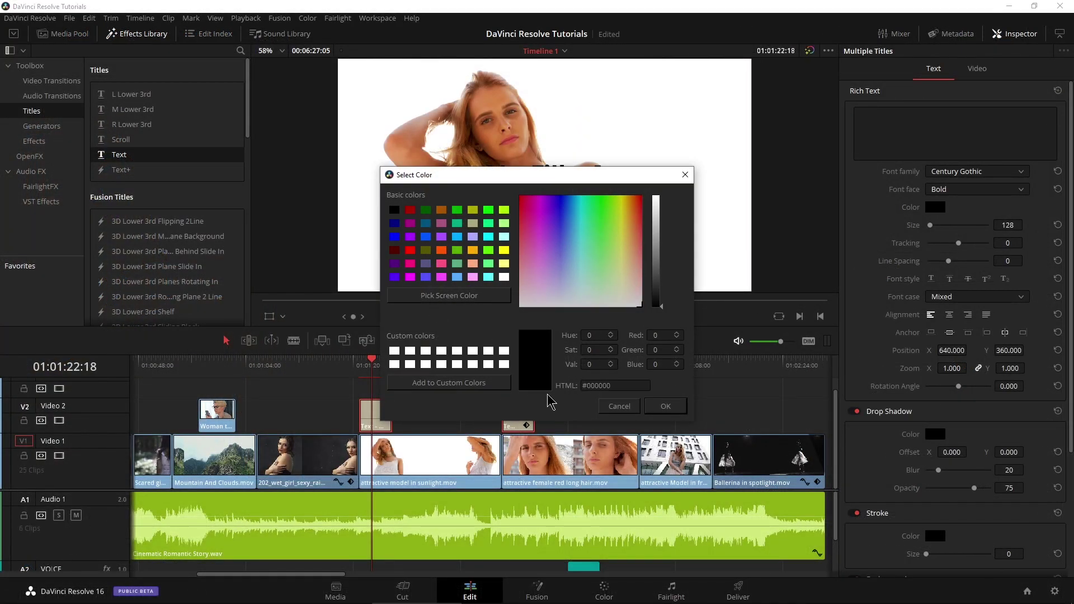
left_click(673, 409)
left_click(530, 364)
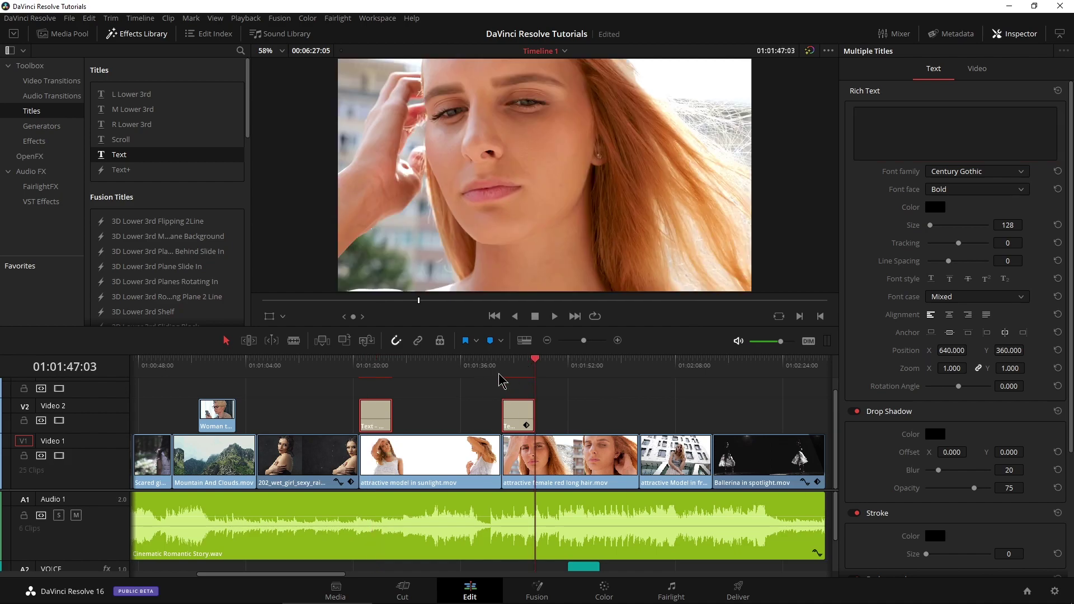
left_click(517, 363)
left_click(369, 379)
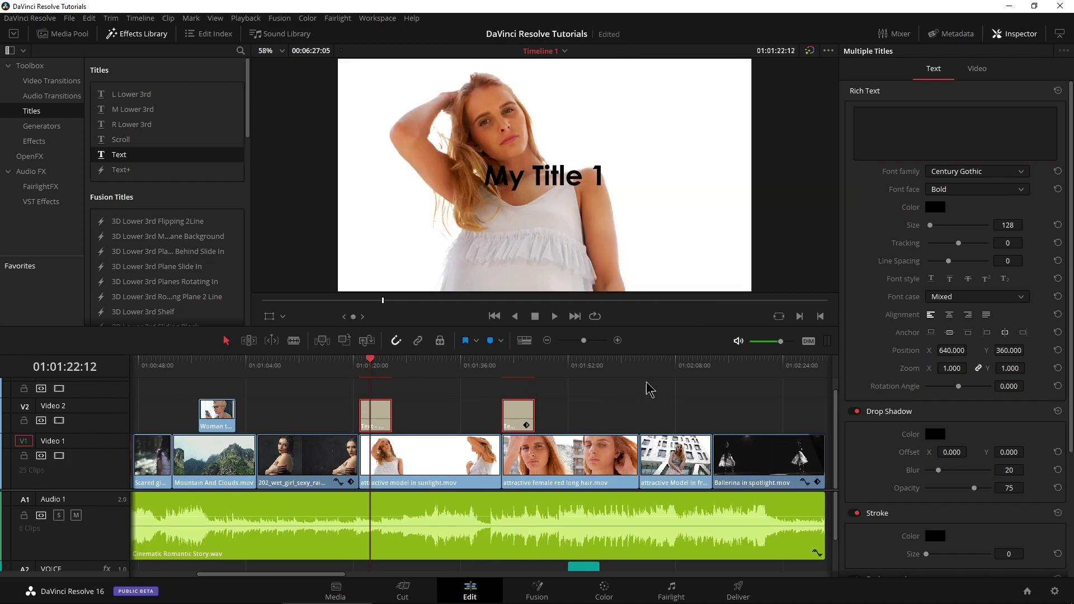
left_click_drag(928, 226, 960, 251)
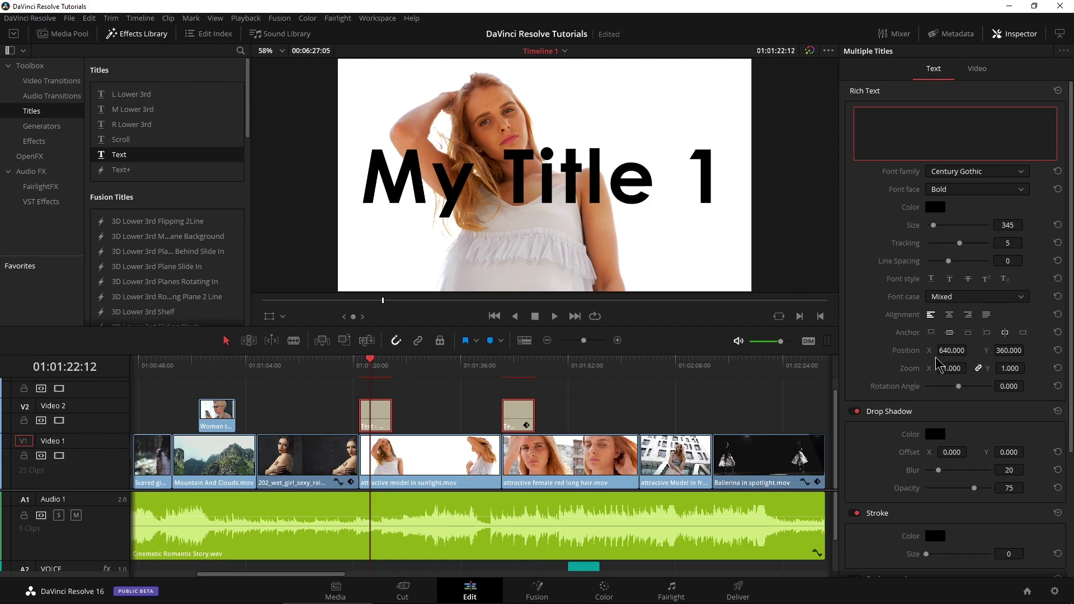
Step: Give both titles a red Stroke Color with Stroke Size 4
scroll(921, 454, "down", 3)
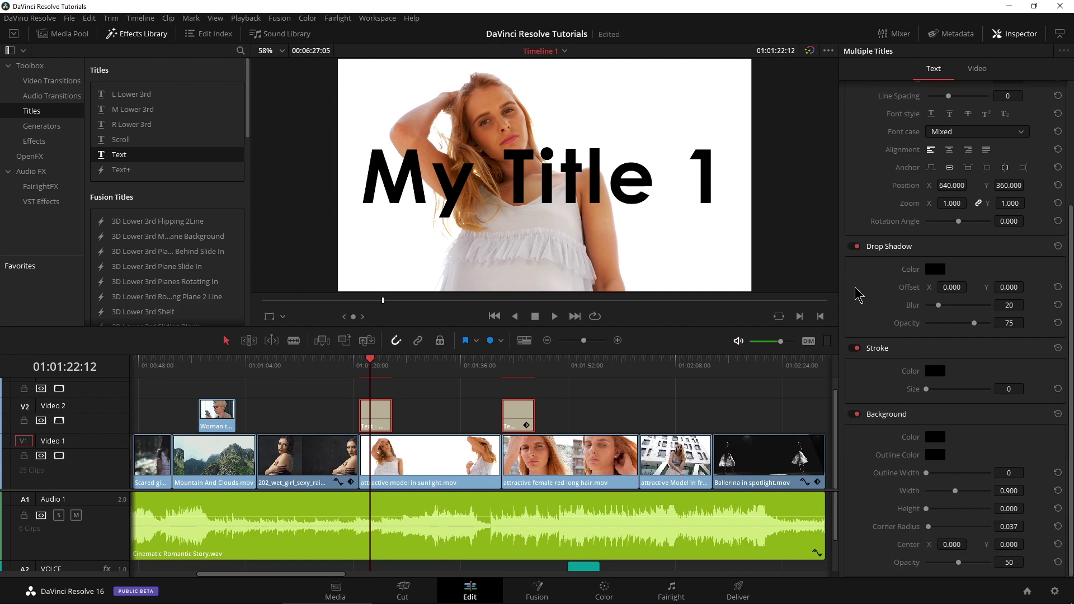
left_click(935, 371)
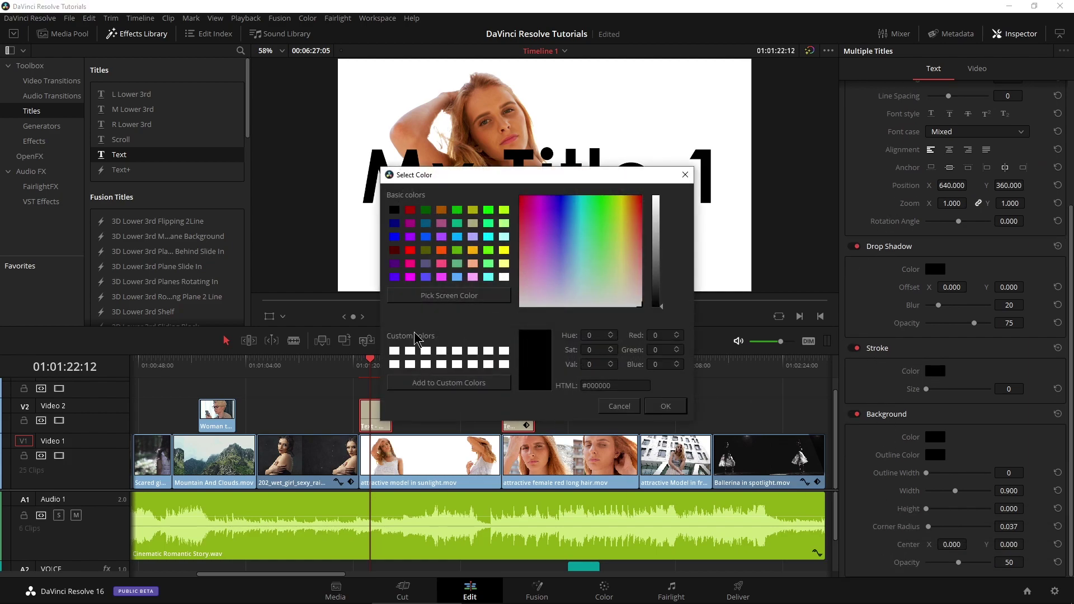
left_click(504, 276)
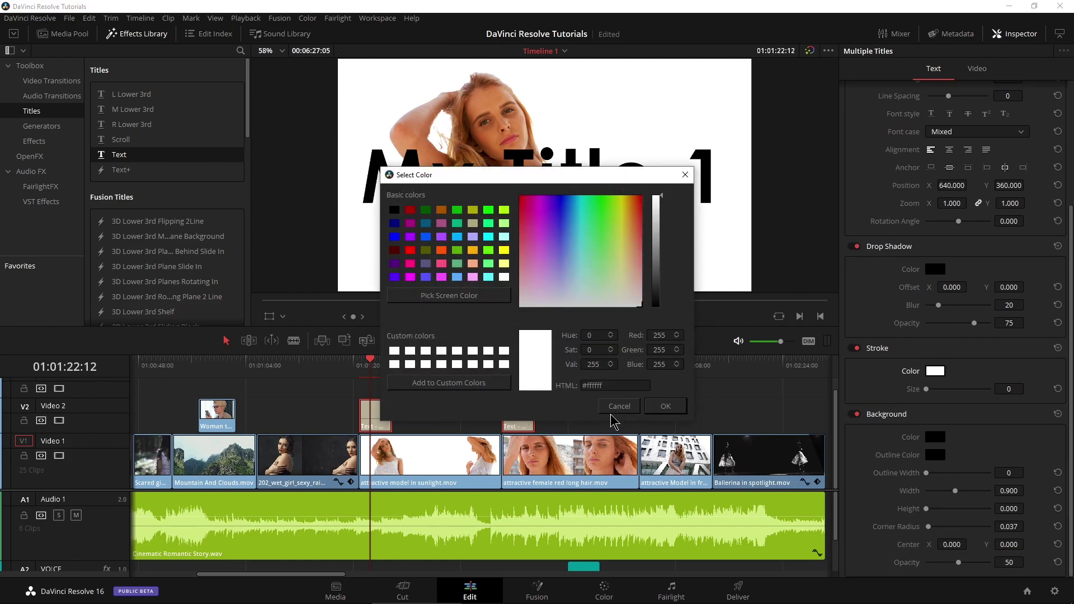
left_click(409, 250)
left_click(663, 406)
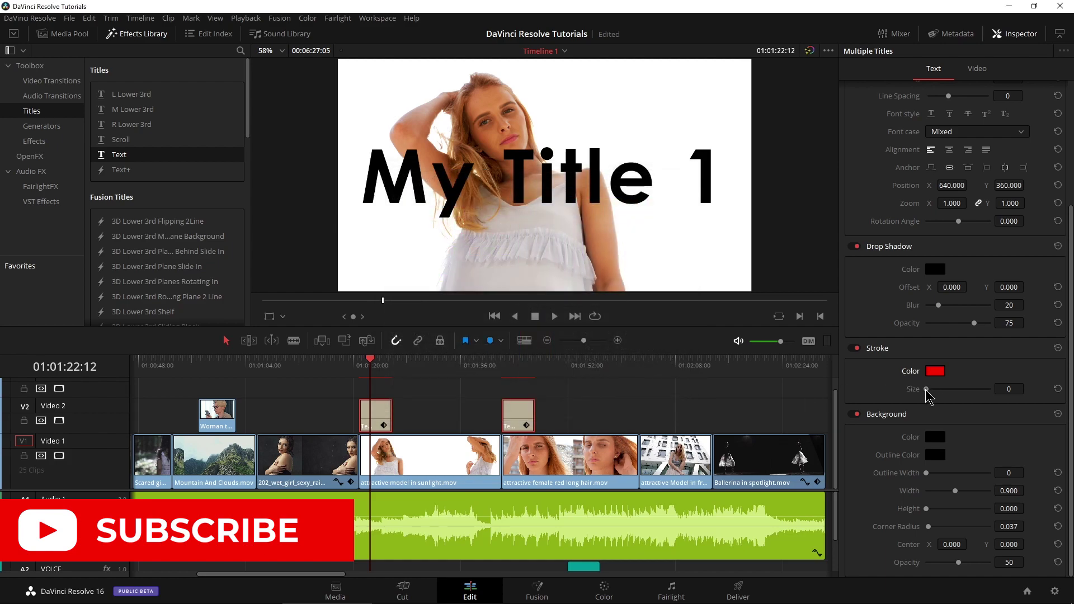
left_click_drag(926, 389, 945, 389)
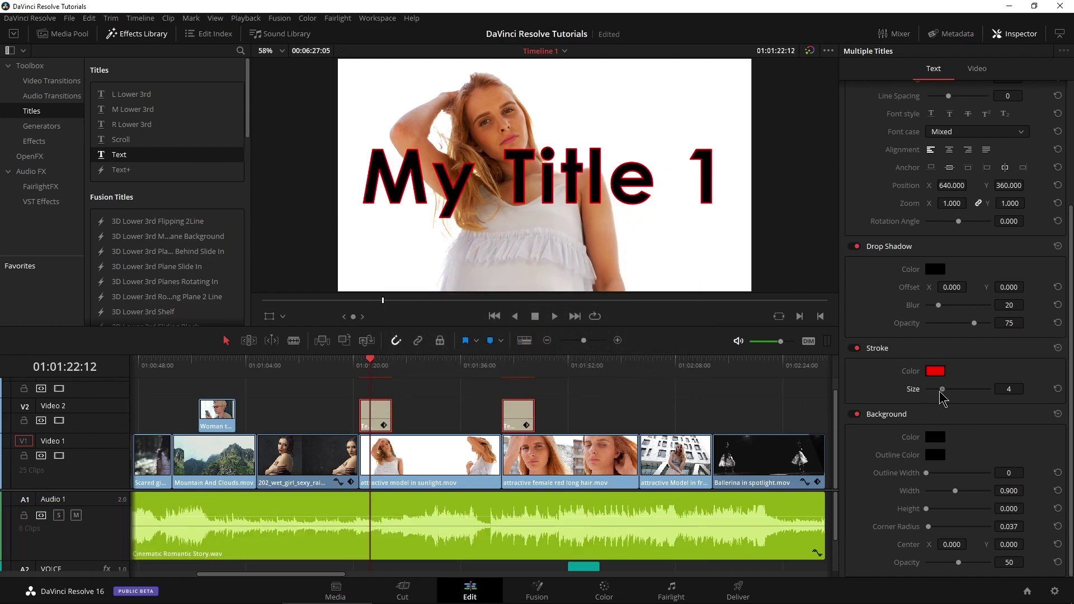
Step: Compare the red outline on the second and first titles in the viewer
left_click(515, 372)
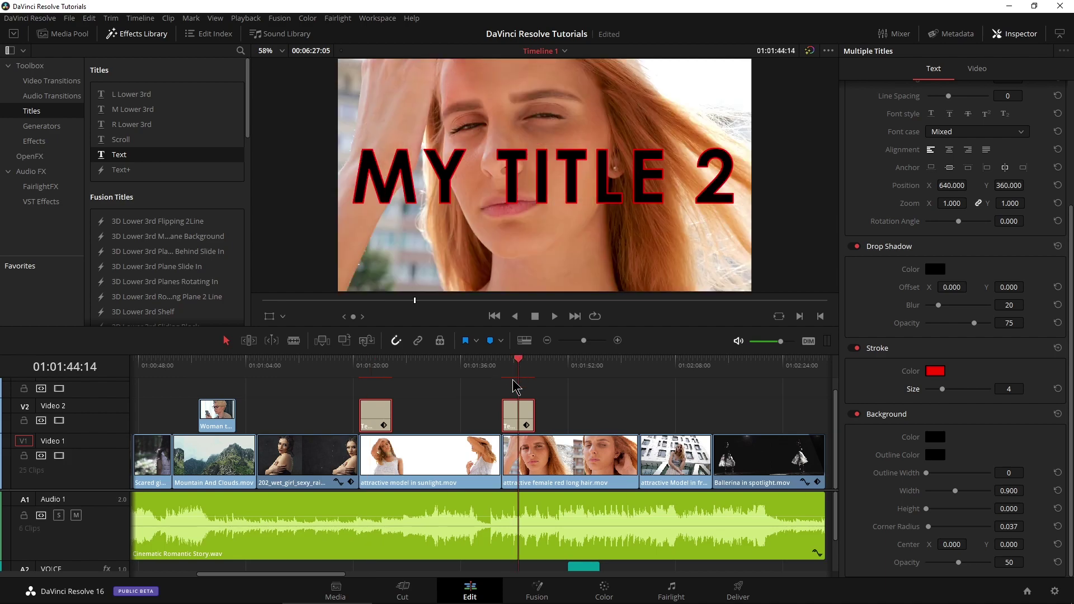
left_click(371, 364)
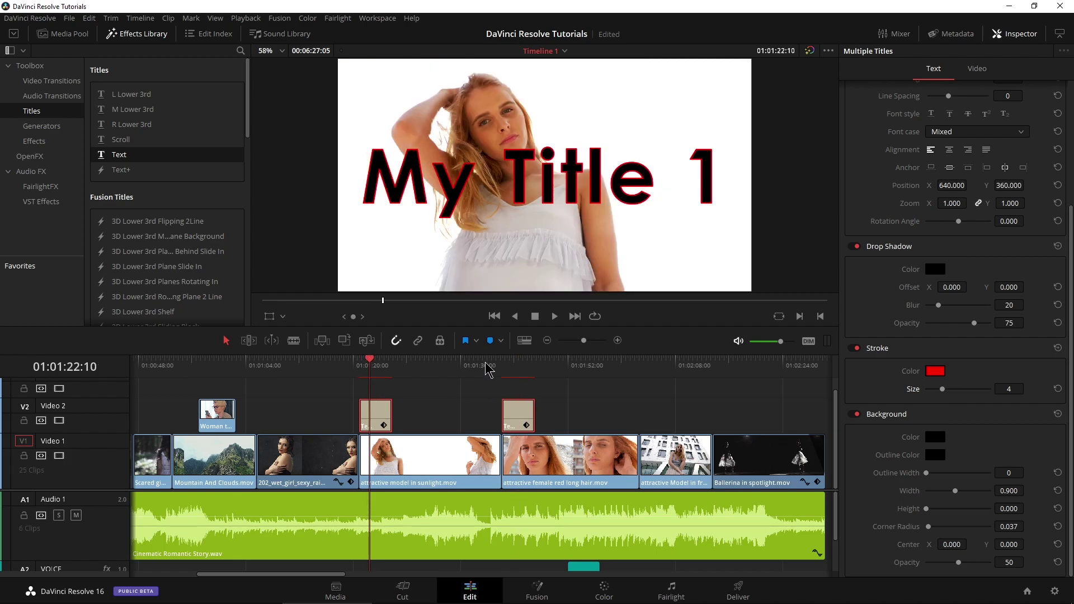
left_click(524, 366)
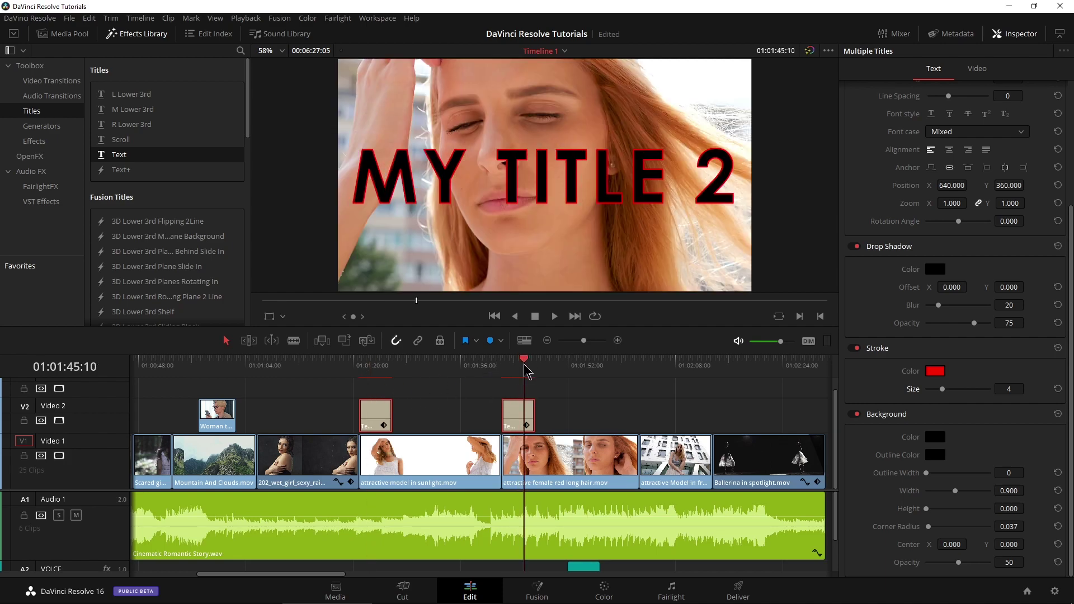
Step: Compare the styling of the two titles, returning to the first one
left_click(380, 370)
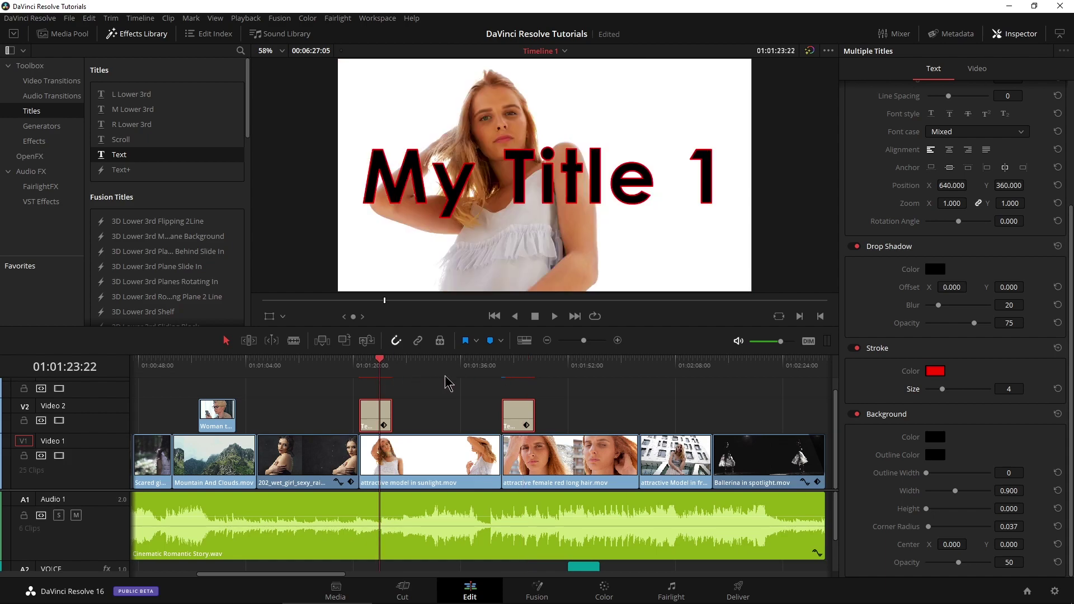
left_click(523, 369)
left_click(376, 370)
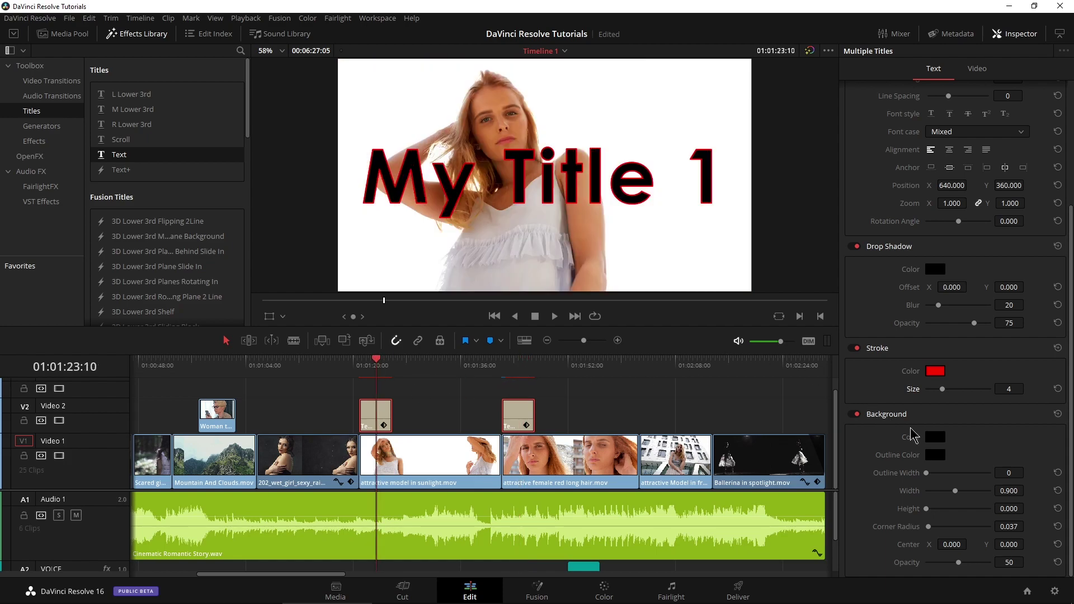
scroll(915, 435, "up", 5)
Step: Set both titles' Transform Zoom to 1.330, then shrink it to 0.180
left_click(979, 68)
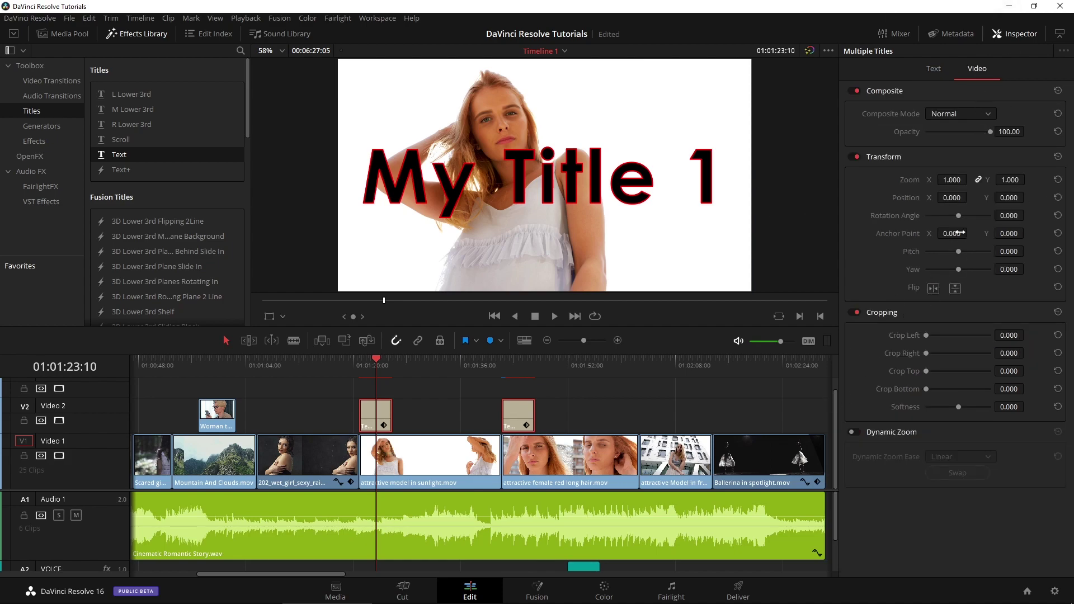
left_click_drag(950, 179, 970, 180)
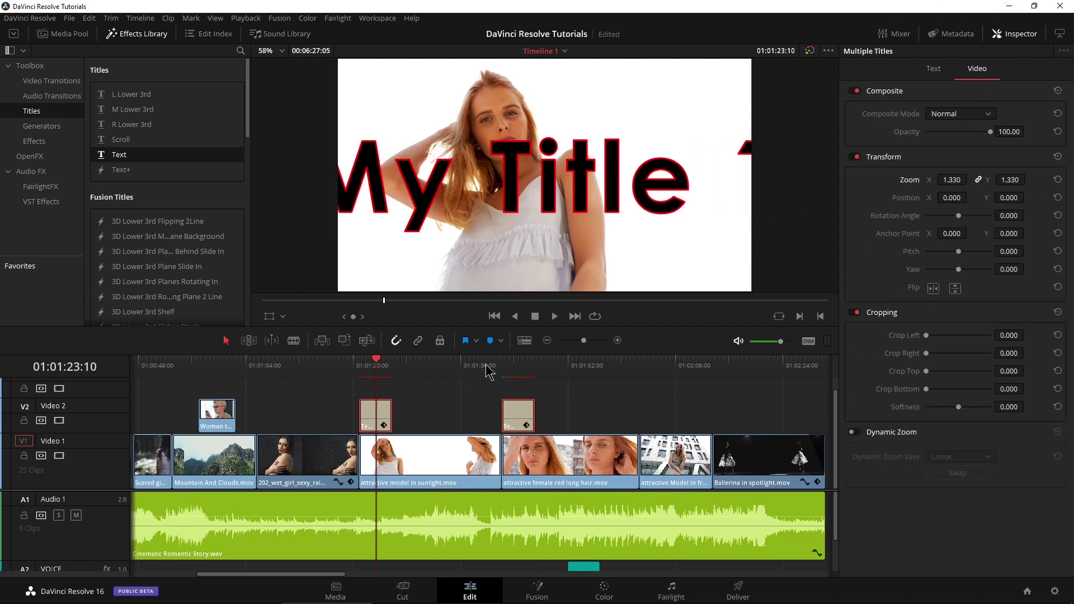
left_click(534, 369)
left_click(514, 362)
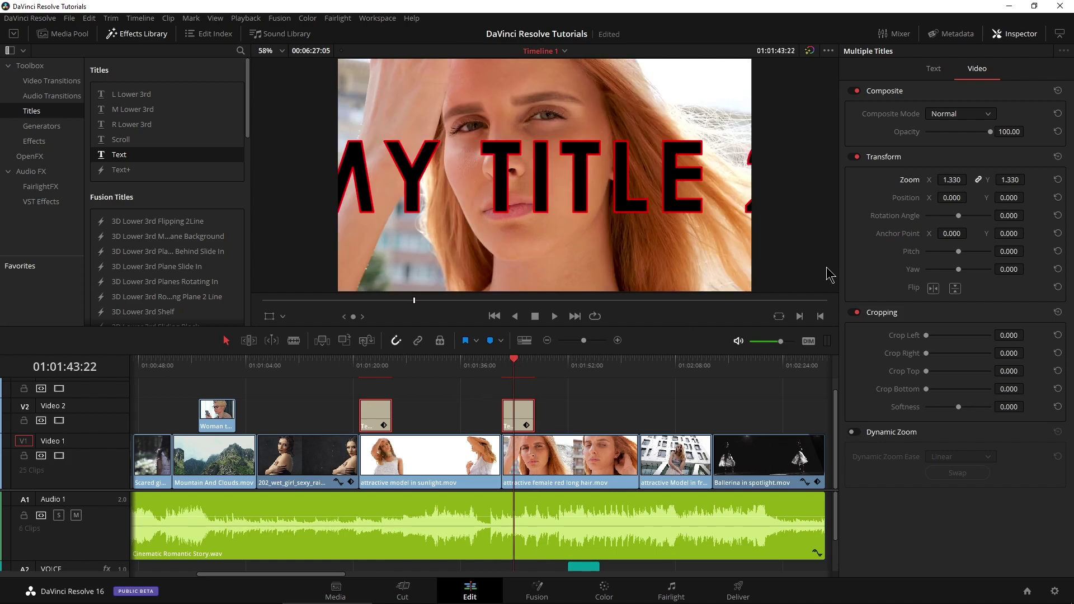
left_click_drag(951, 179, 895, 179)
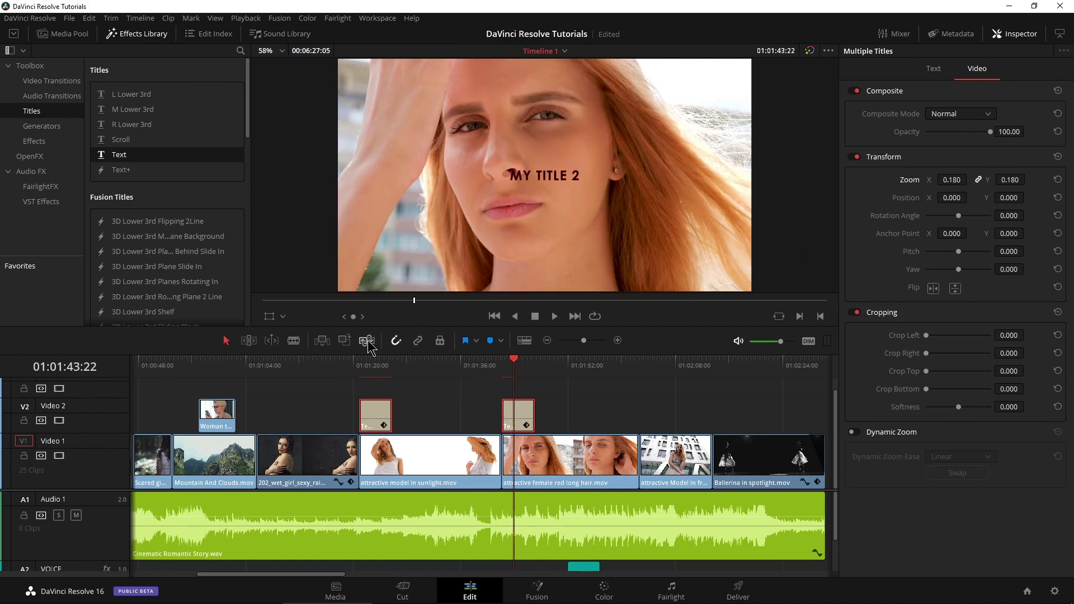
left_click(369, 372)
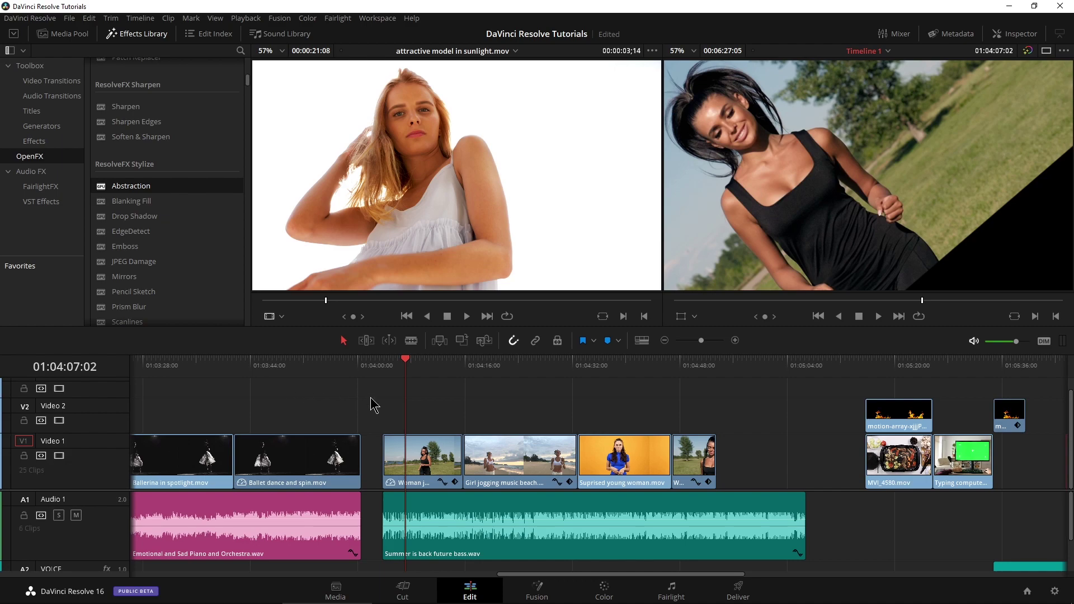
Step: Remove Video Attributes and Retime Effects from the four Video 1 jogging clips, then preview them
left_click_drag(370, 391, 710, 470)
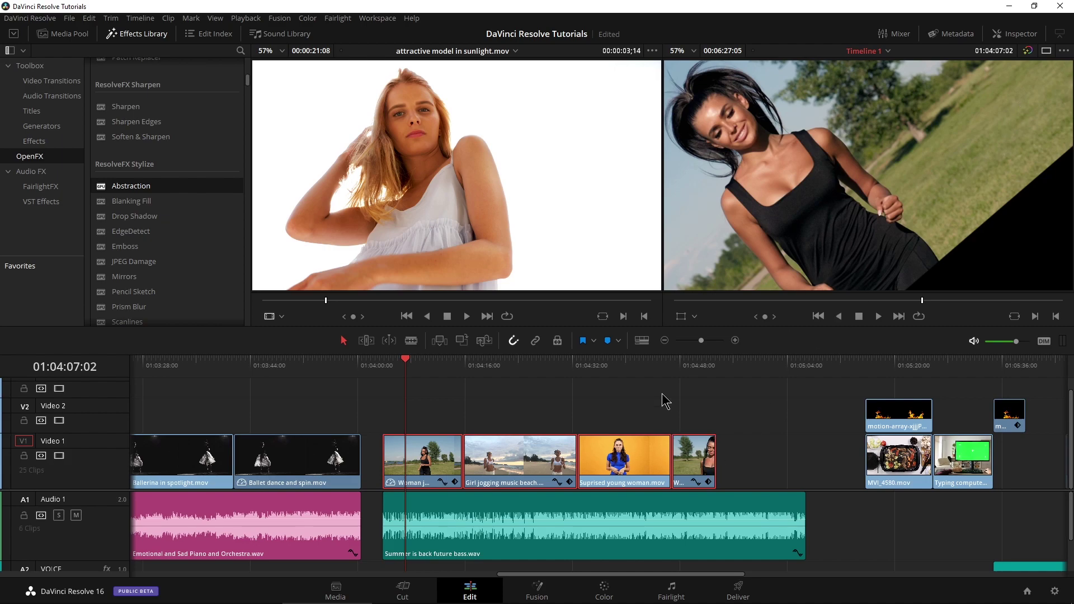
right_click(441, 464)
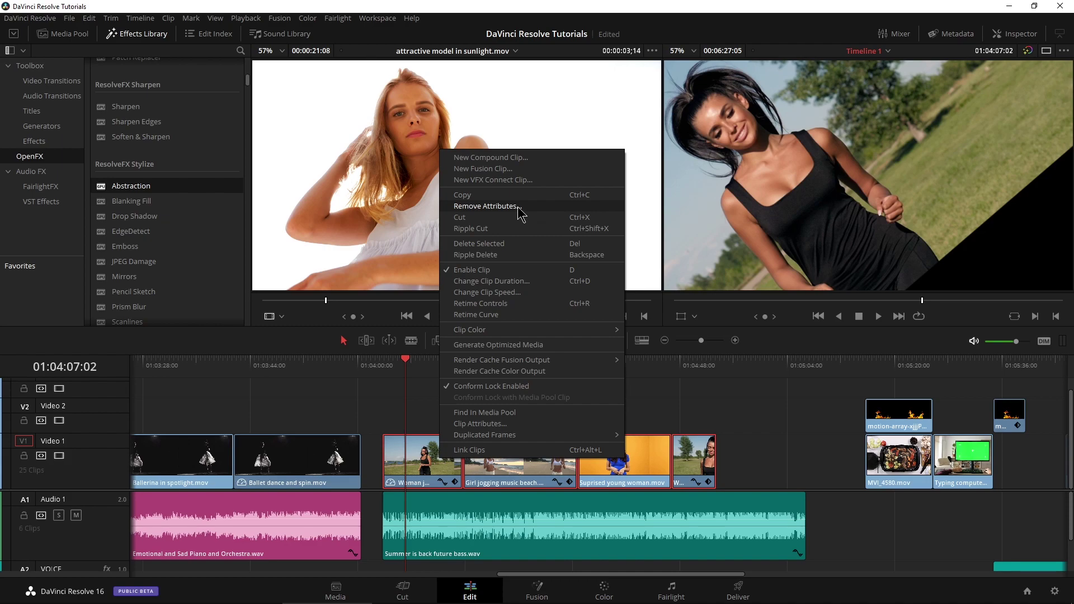
left_click(491, 206)
left_click(409, 172)
left_click(409, 394)
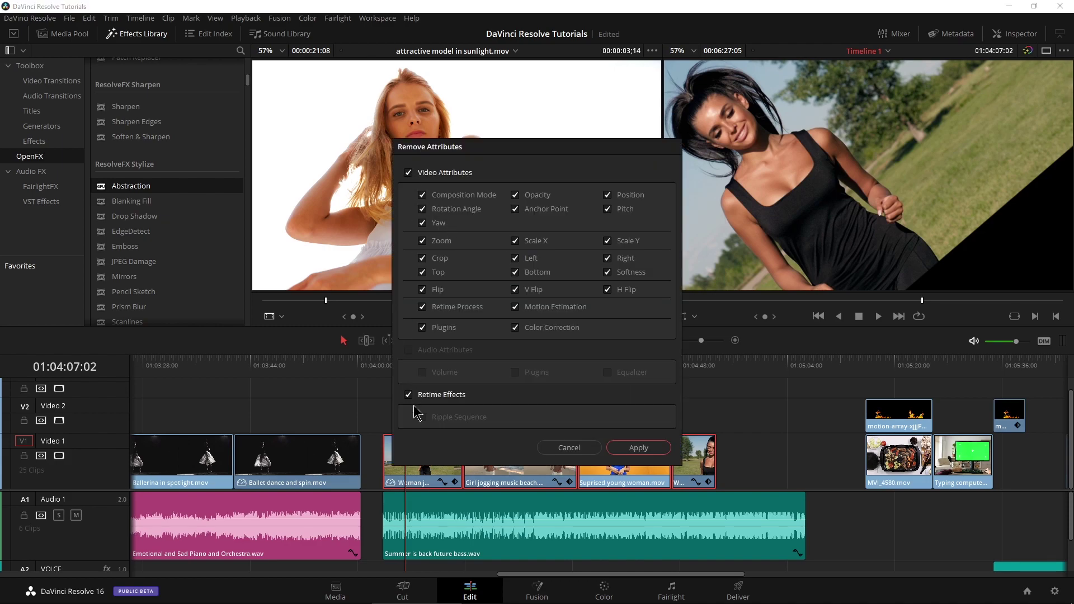
left_click(638, 448)
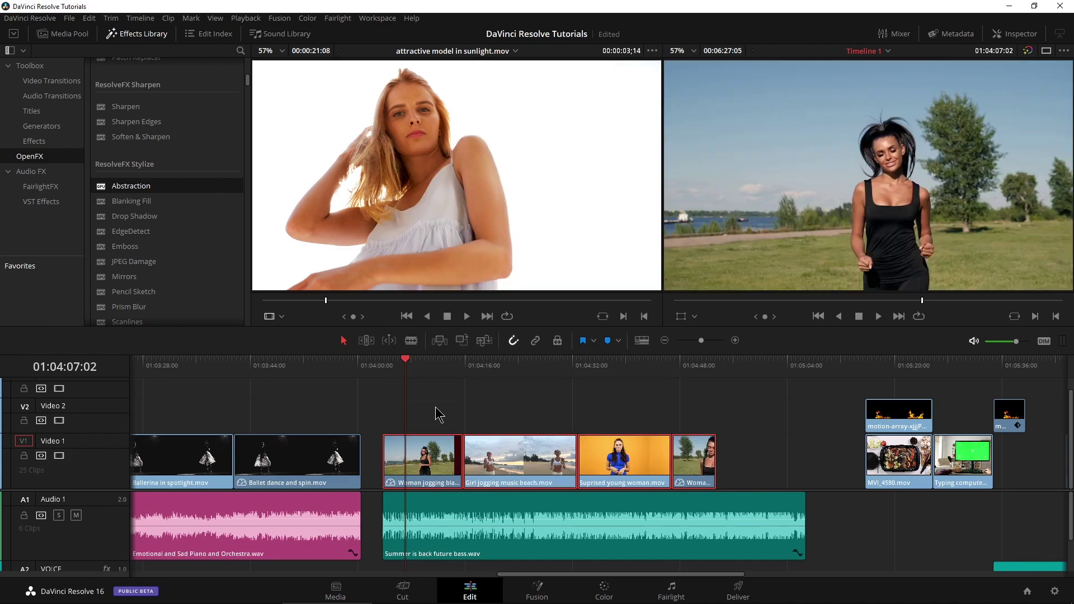
left_click_drag(411, 360, 648, 364)
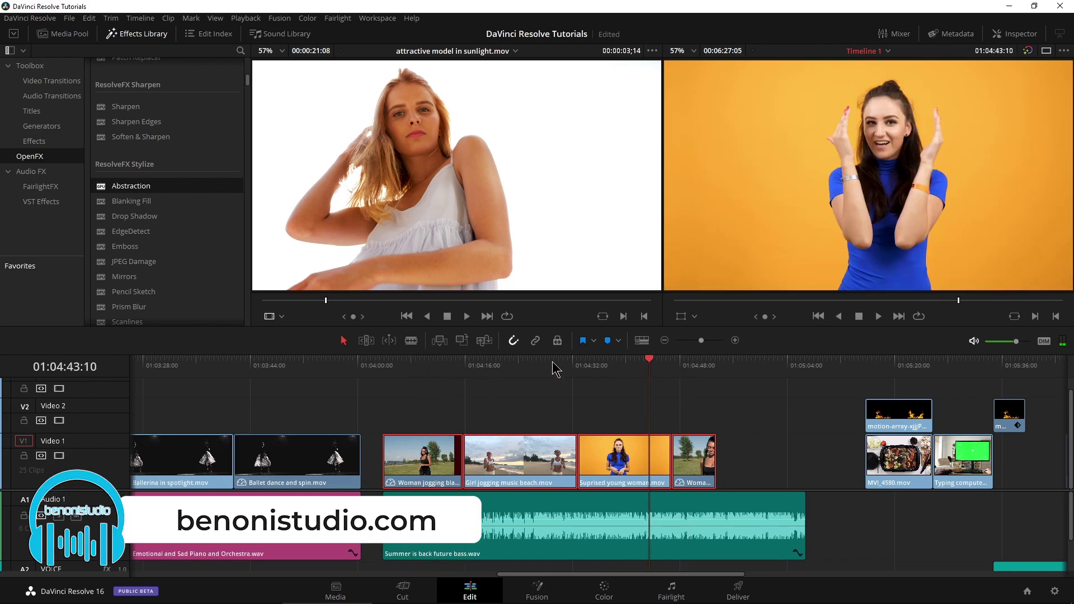
Step: Review the beach jogging clip and the other reset clips in the viewer
left_click(536, 363)
left_click(488, 364)
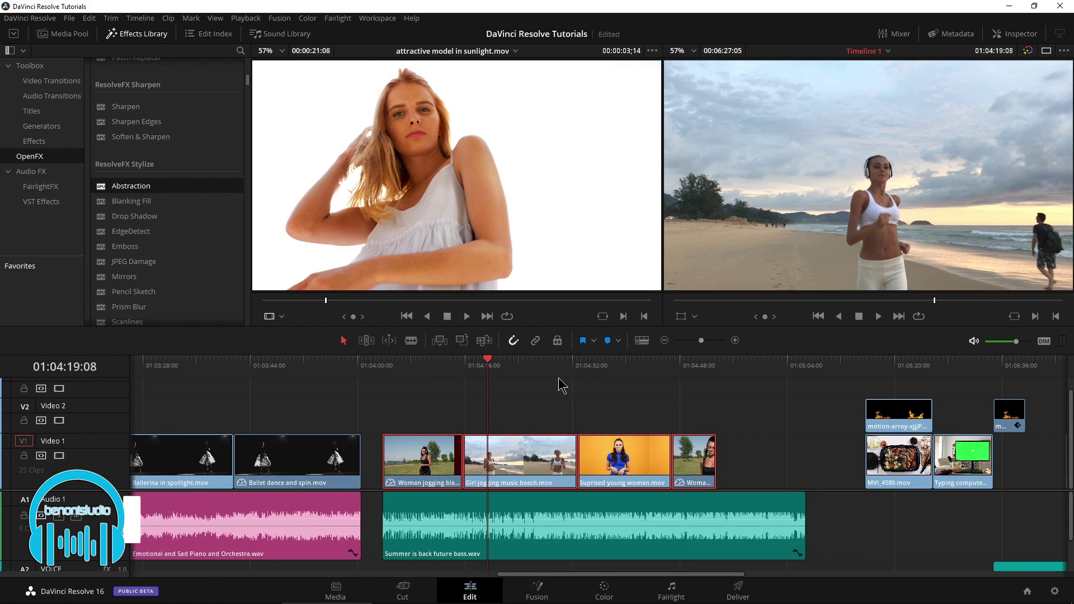
left_click(602, 364)
left_click(691, 364)
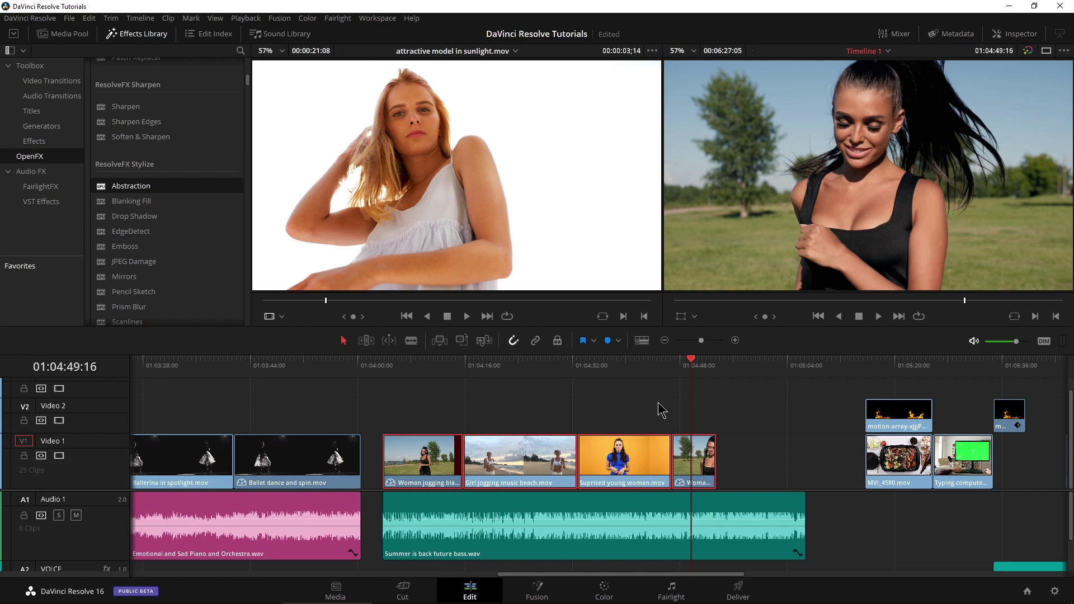
Step: Check the shared audio settings of the 'Summer is back future bass.wav' clip in the Inspector
left_click(463, 508)
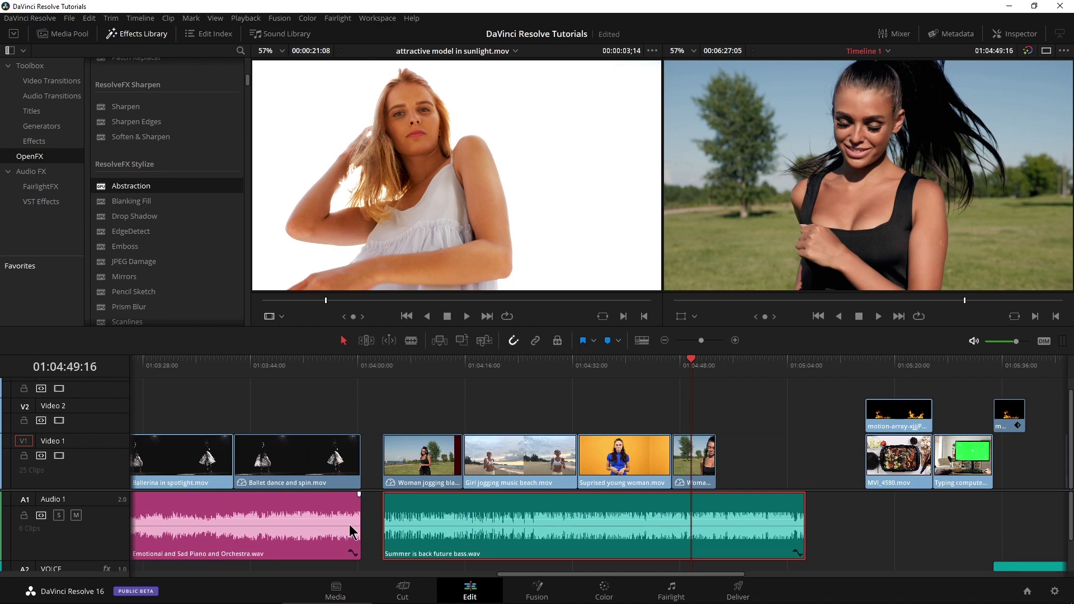
left_click(1014, 34)
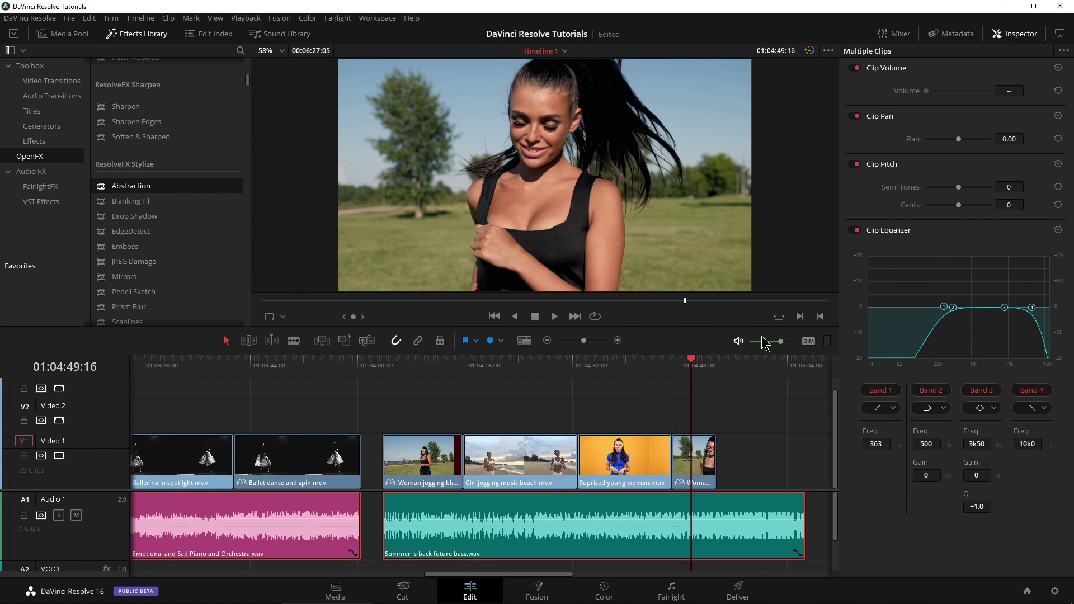
left_click(1012, 35)
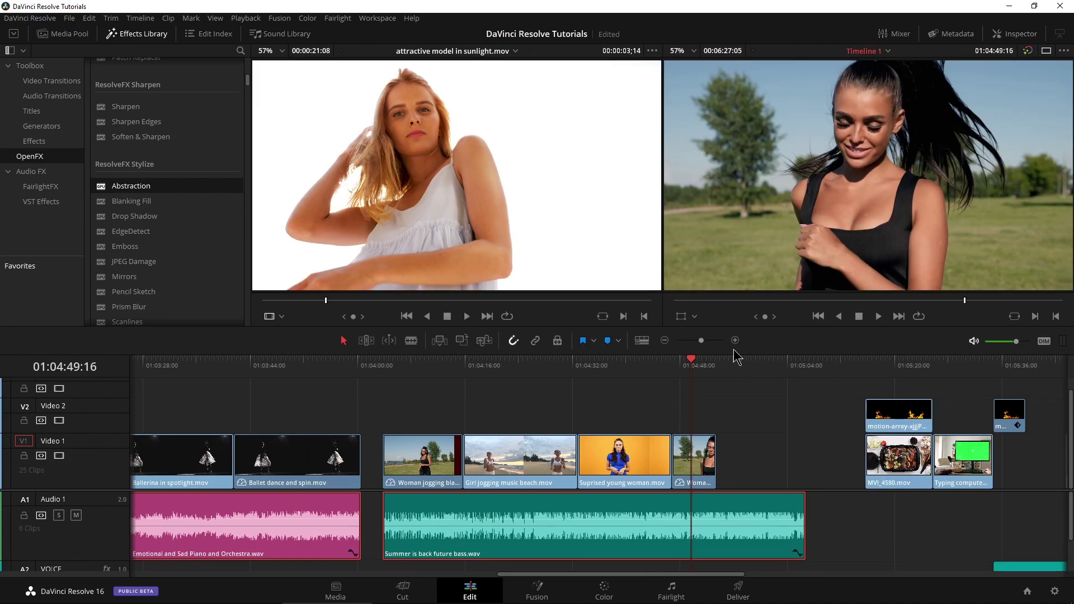
Step: Select the first jogging video clip and show the shared Inspector settings
left_click(428, 372)
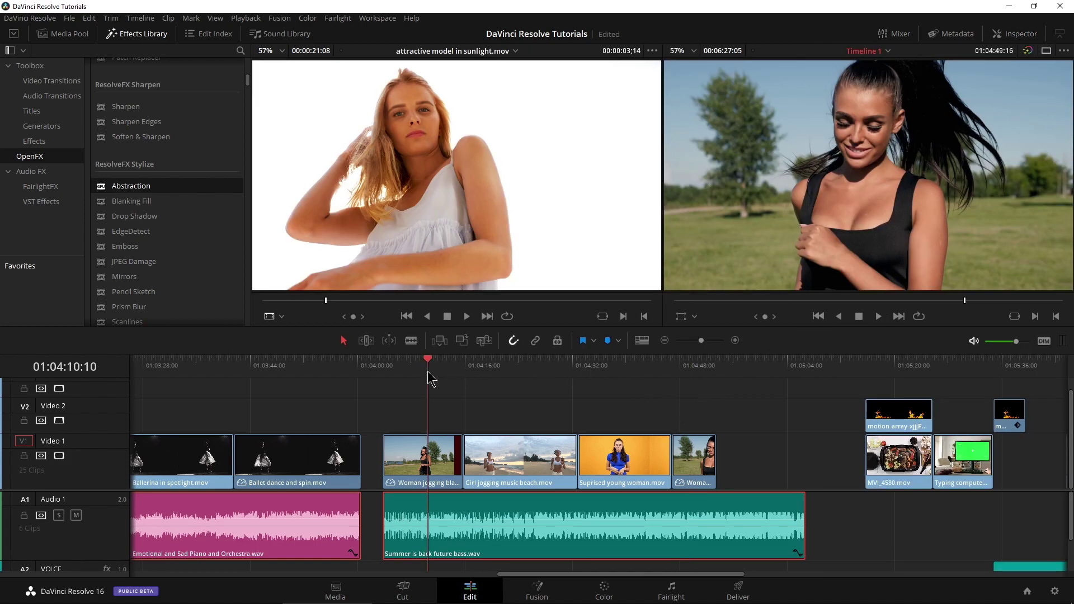
left_click(427, 468)
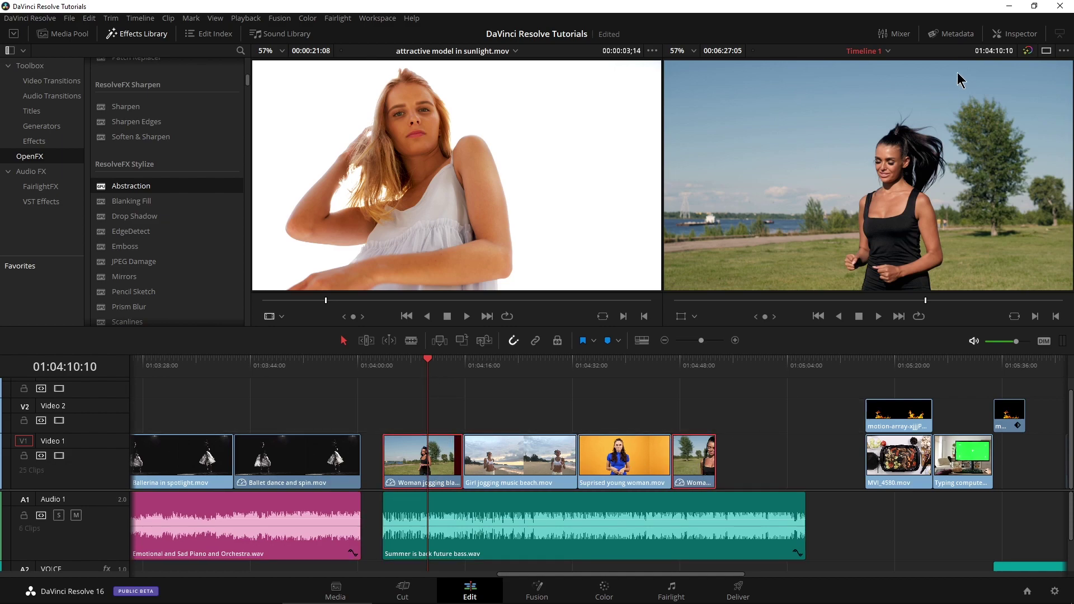
left_click(1013, 33)
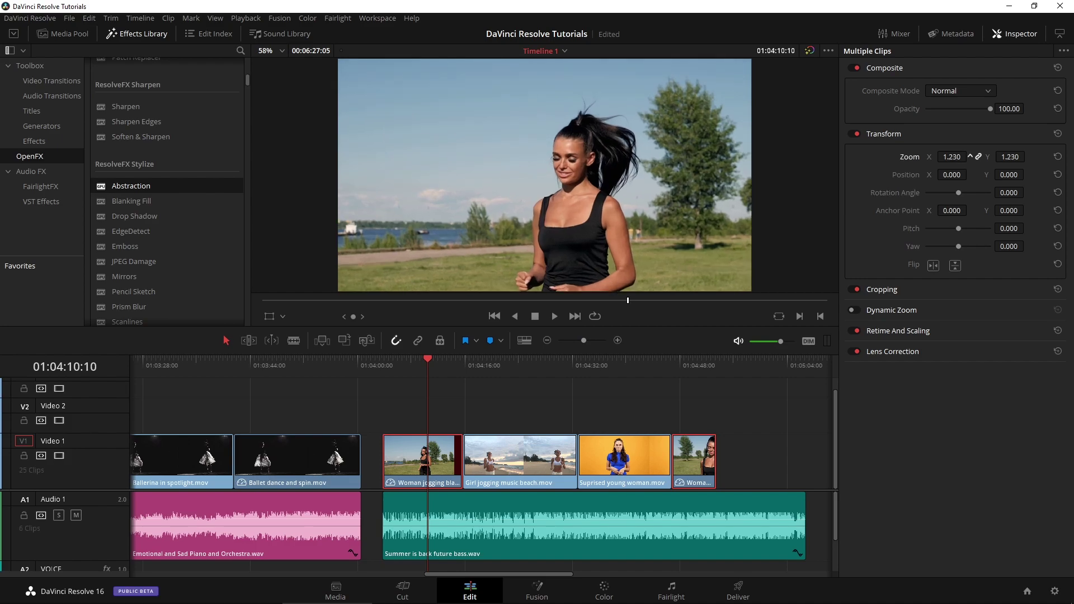